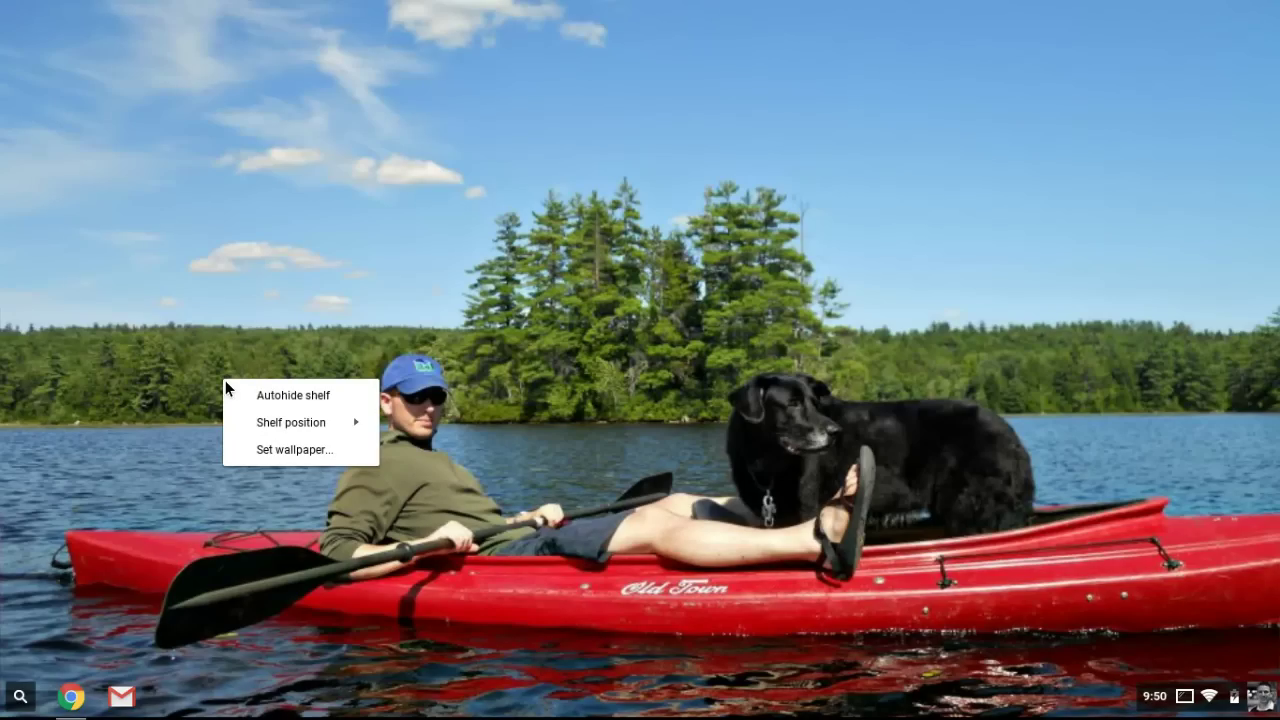
Open the wallpaper picker and browse the All, Landscape and Custom wallpaper collections
click(268, 452)
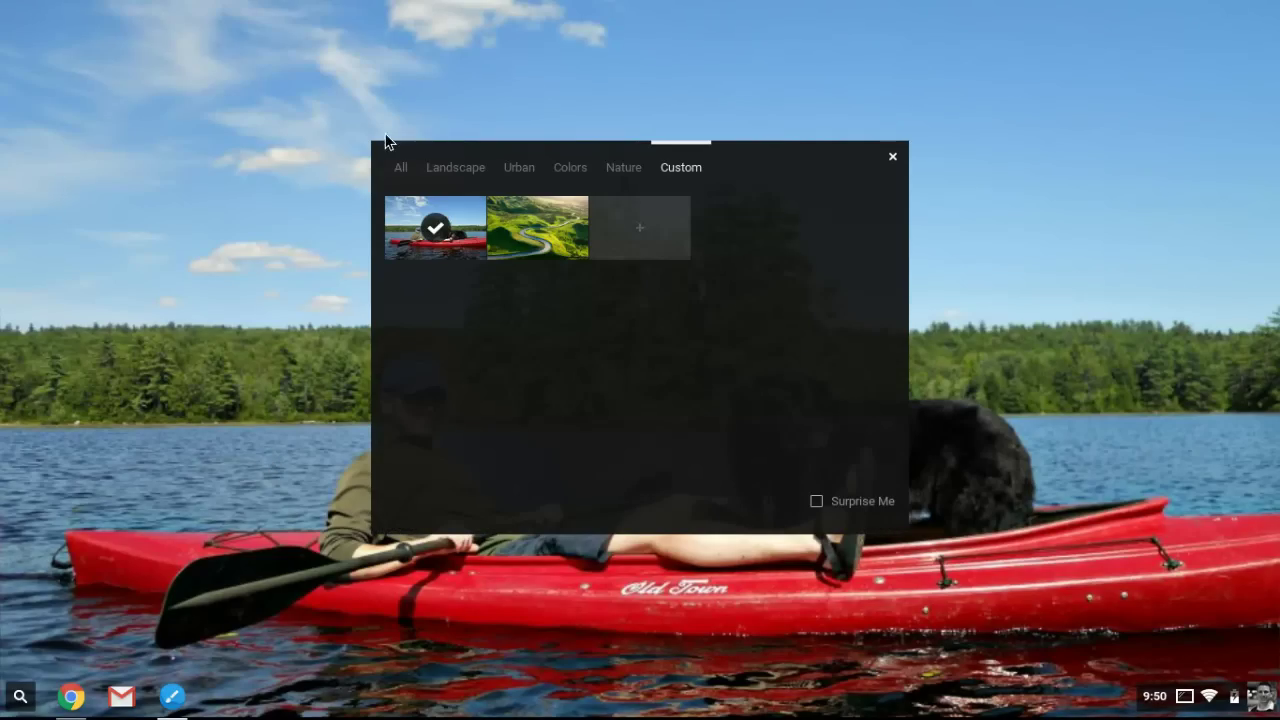
click(409, 172)
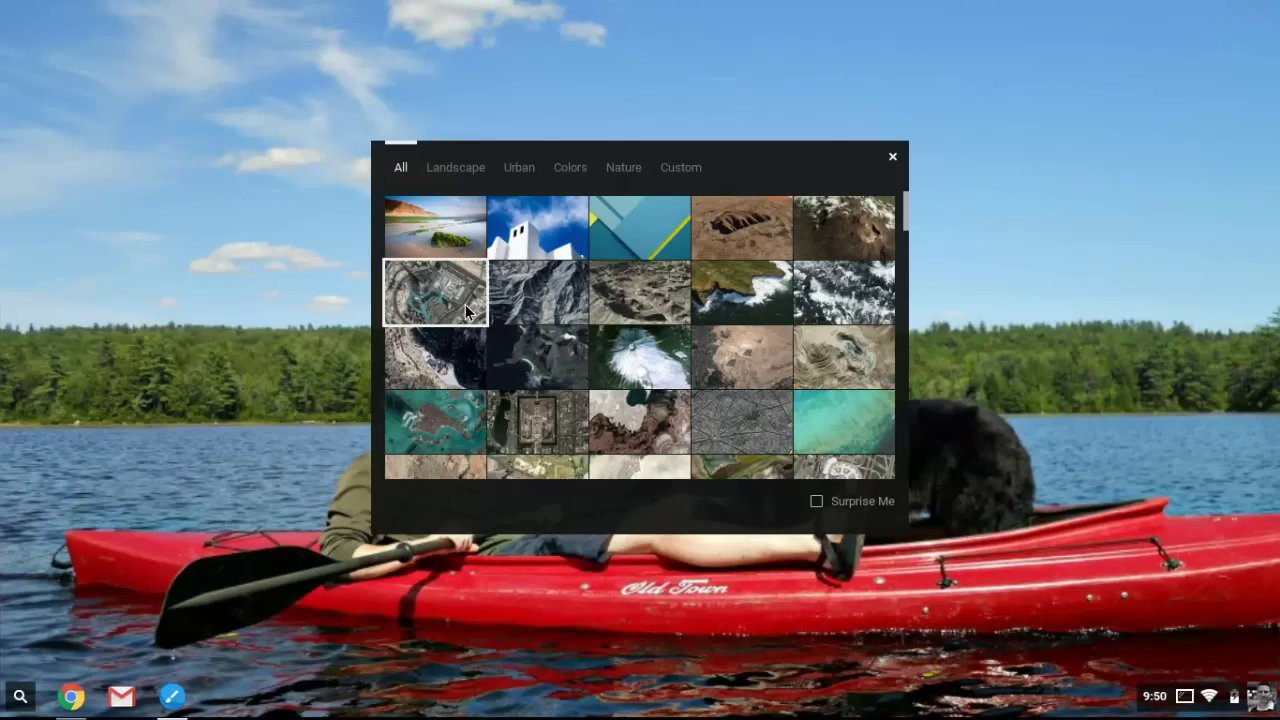
click(490, 175)
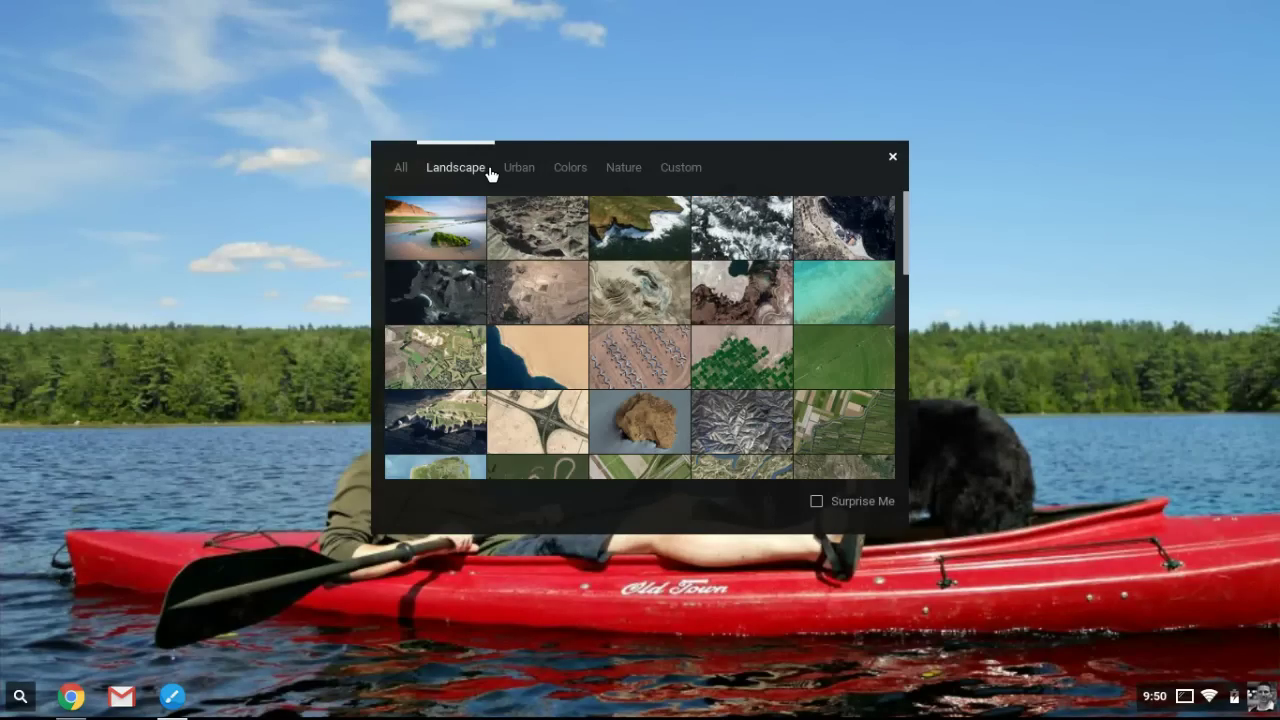
click(689, 177)
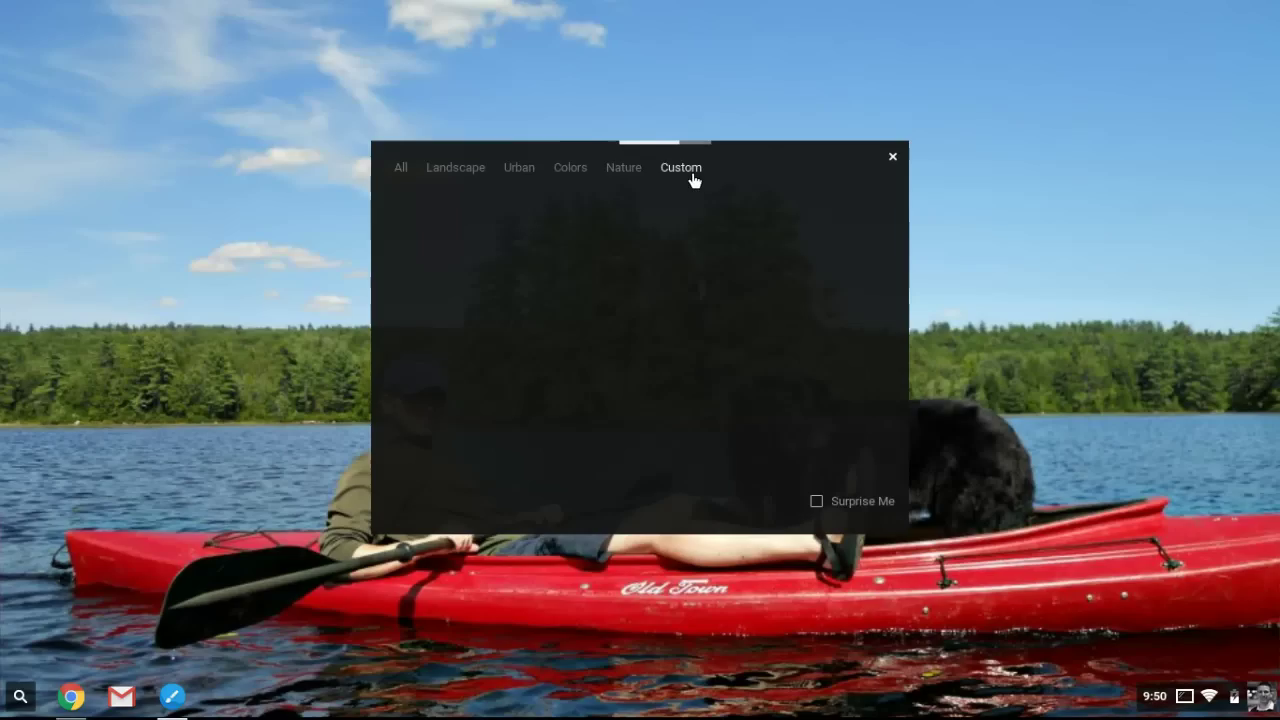
Add mulch.png from the Morrison folder in My Drive as a custom wallpaper
click(657, 229)
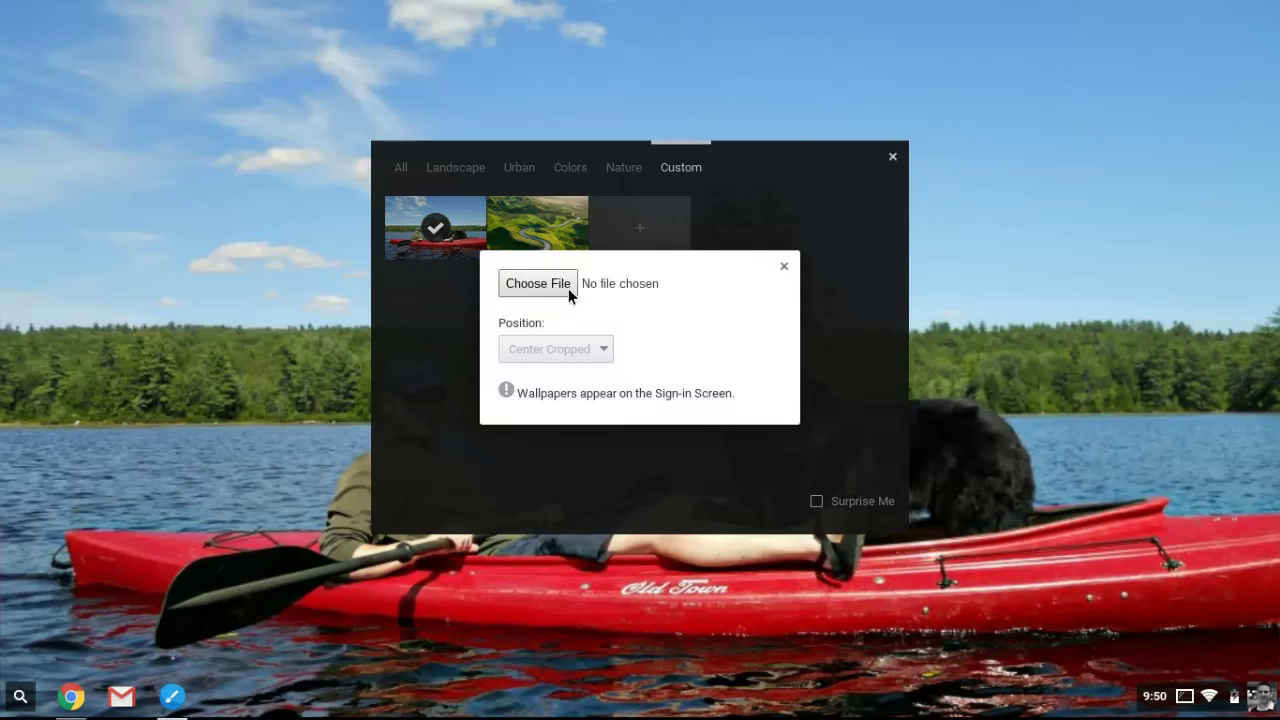
click(543, 285)
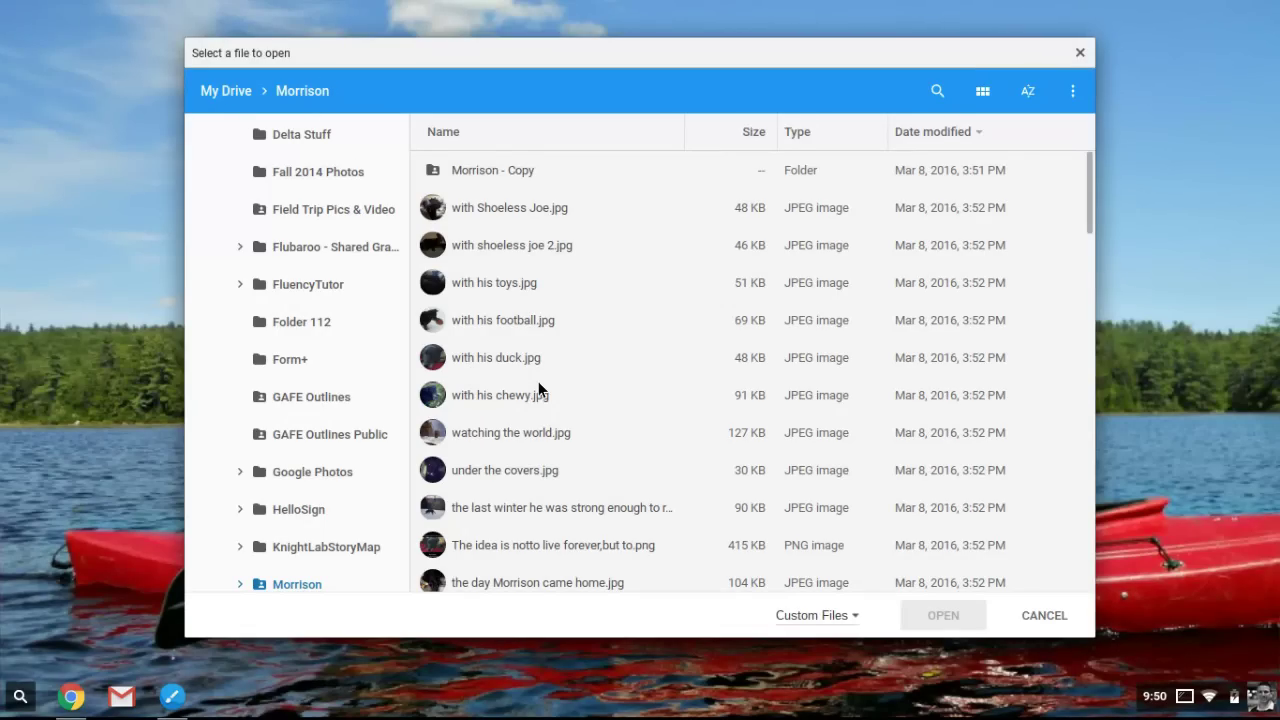
scroll(538, 381, down, 8)
scroll(538, 389, down, 1)
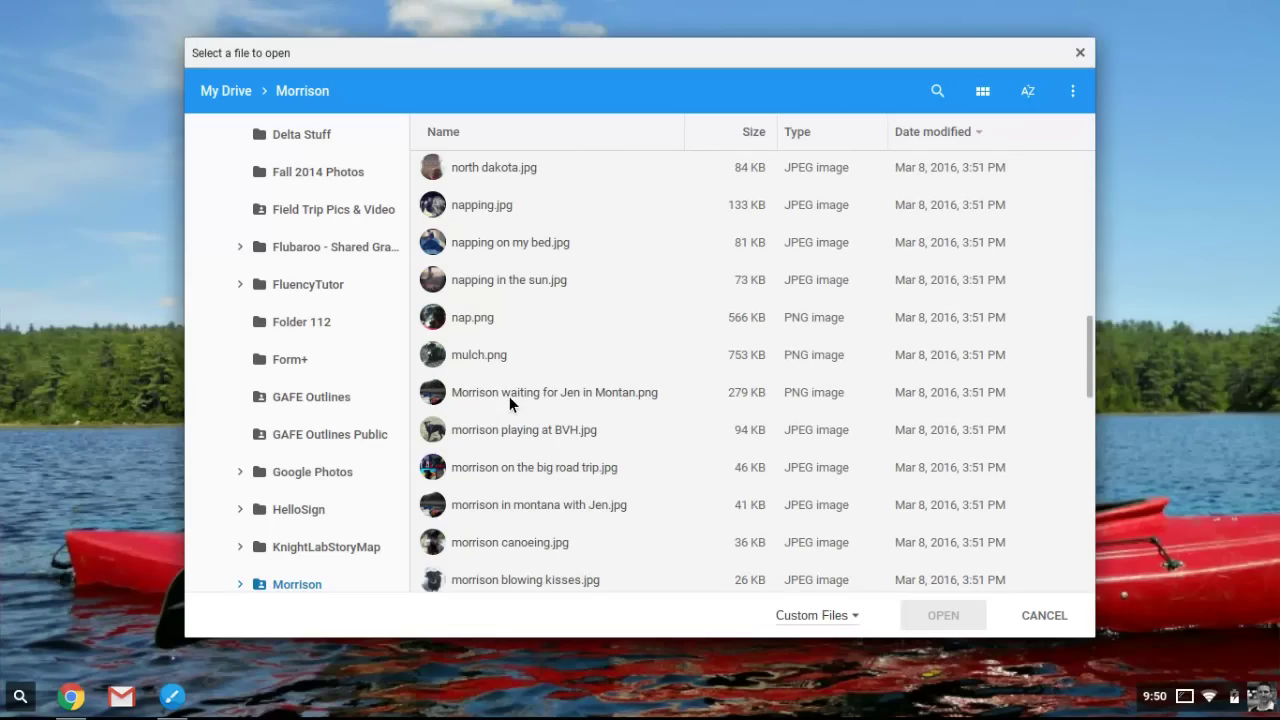
click(478, 361)
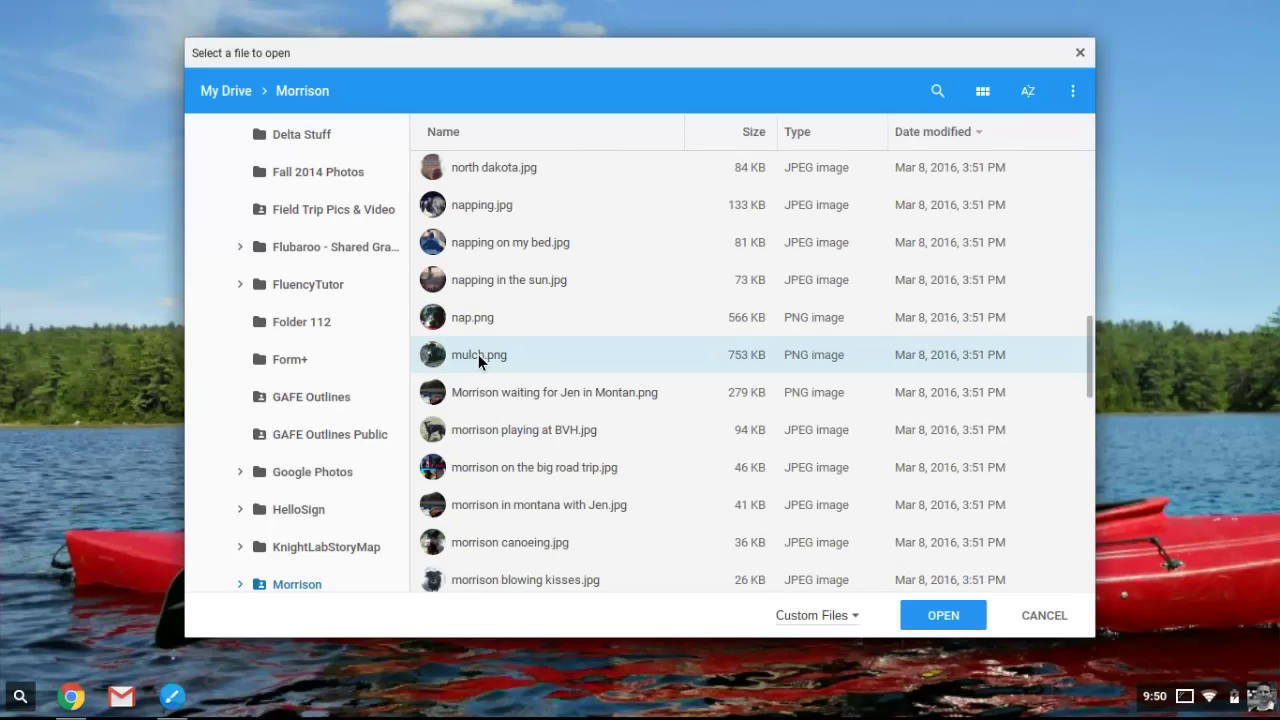
click(940, 615)
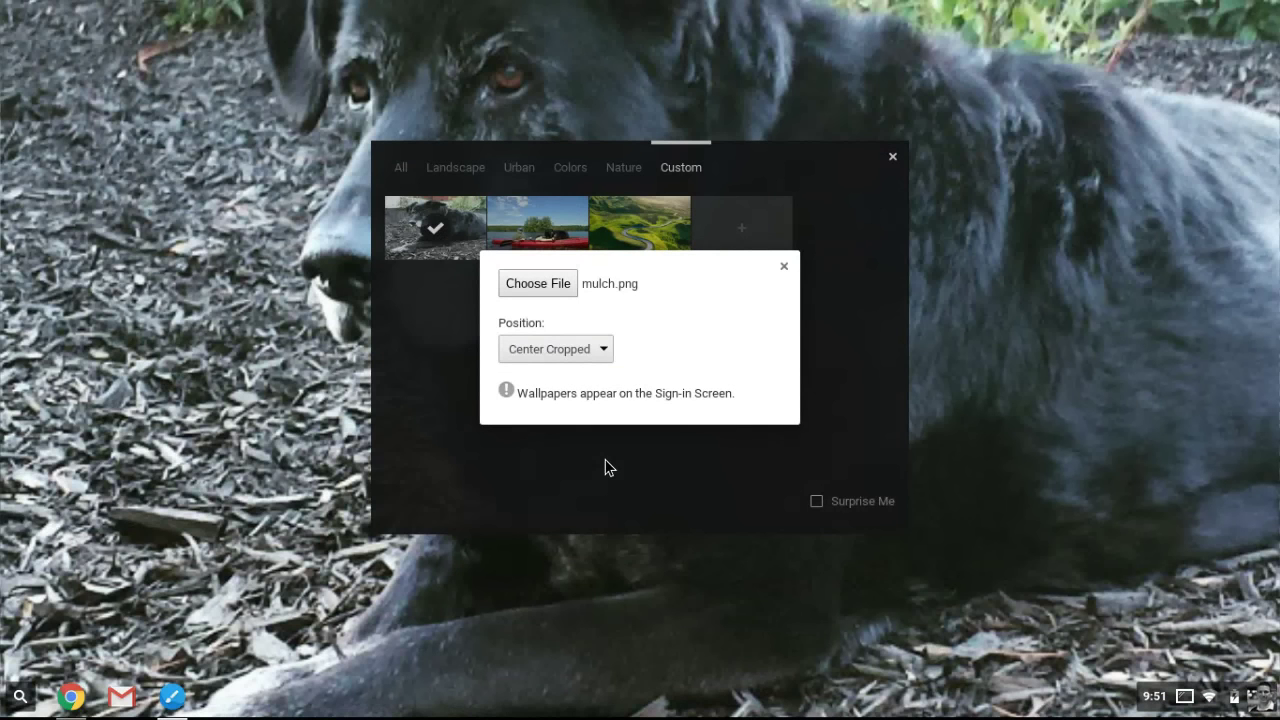
Preview the wallpaper in the Center position, return it to Center Cropped and close the custom wallpaper dialog
click(591, 349)
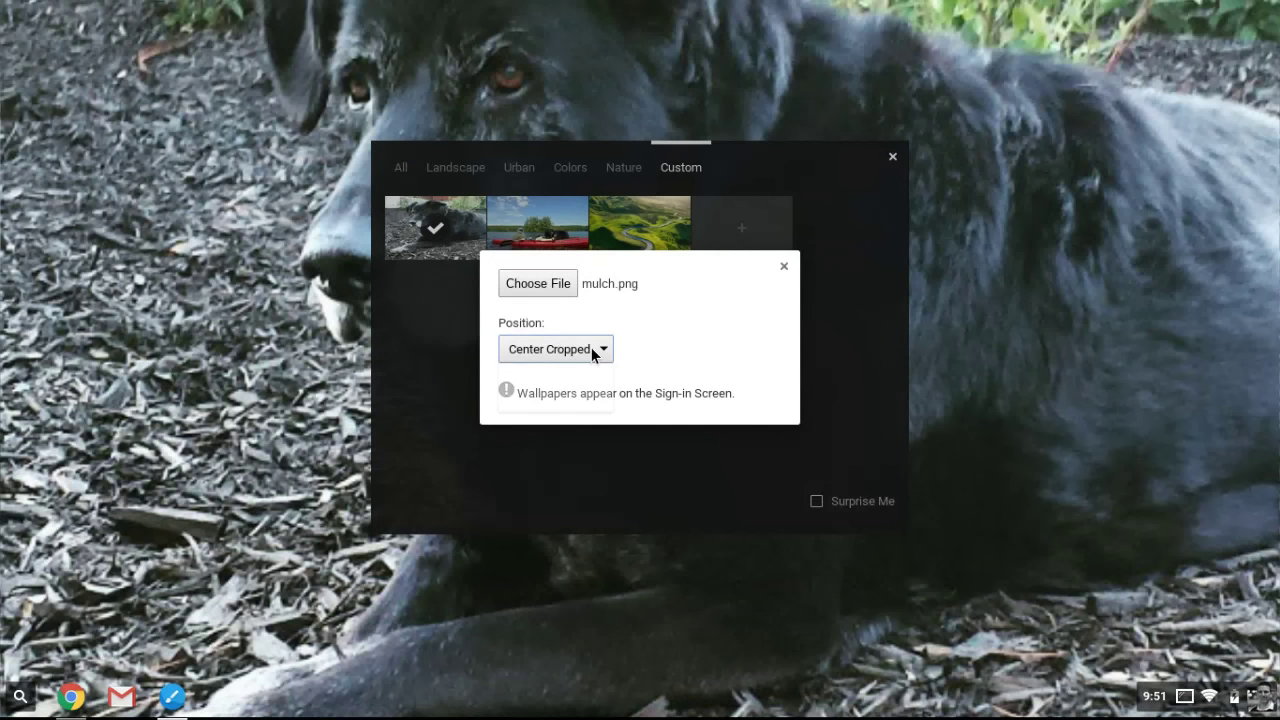
click(571, 371)
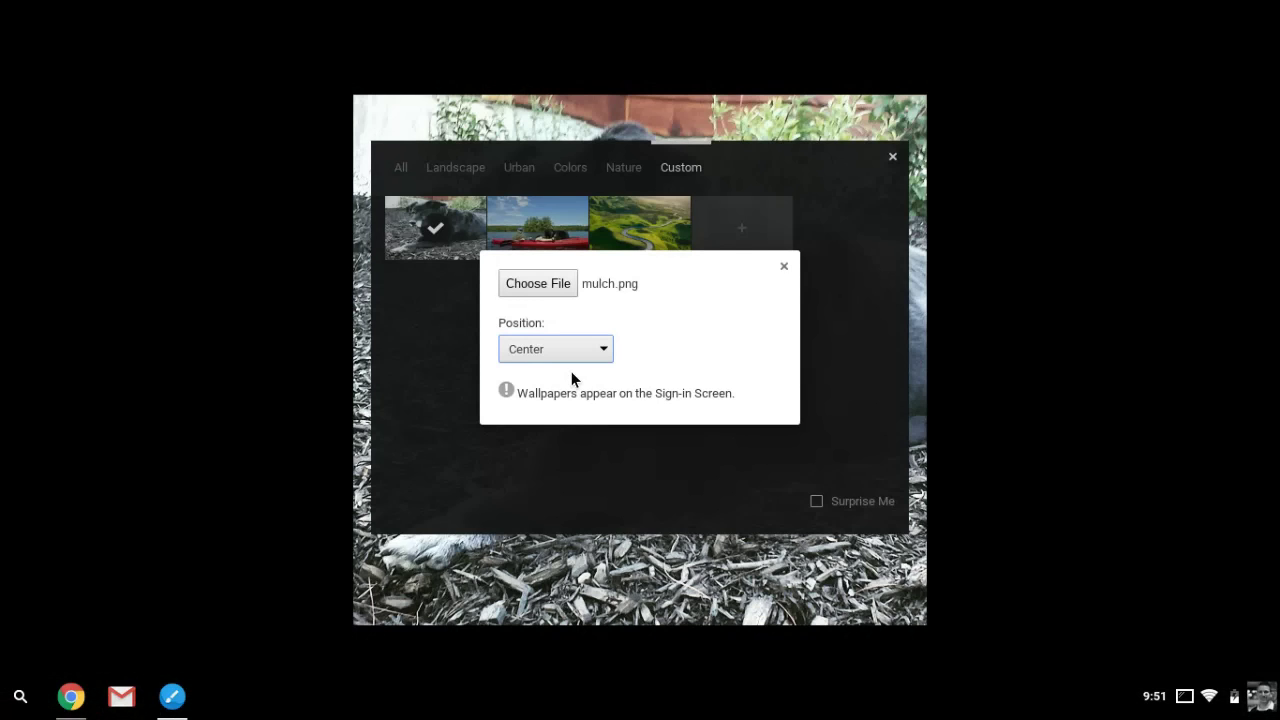
click(581, 353)
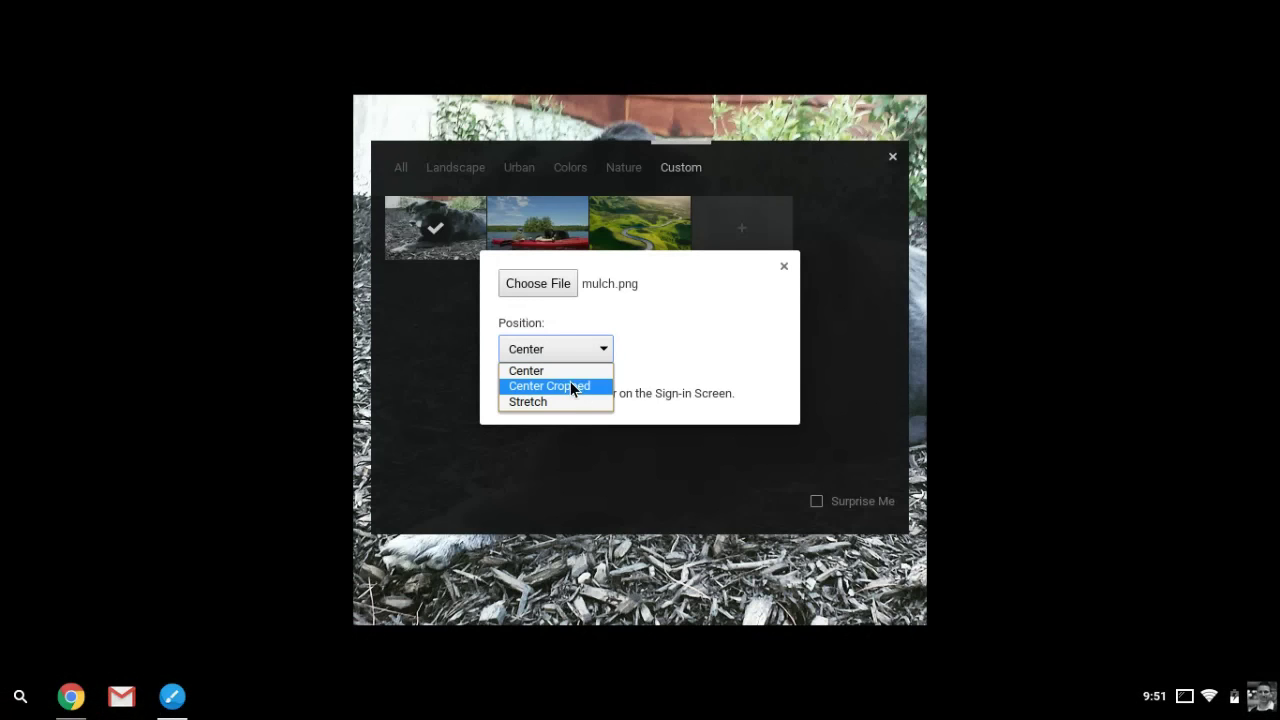
click(568, 384)
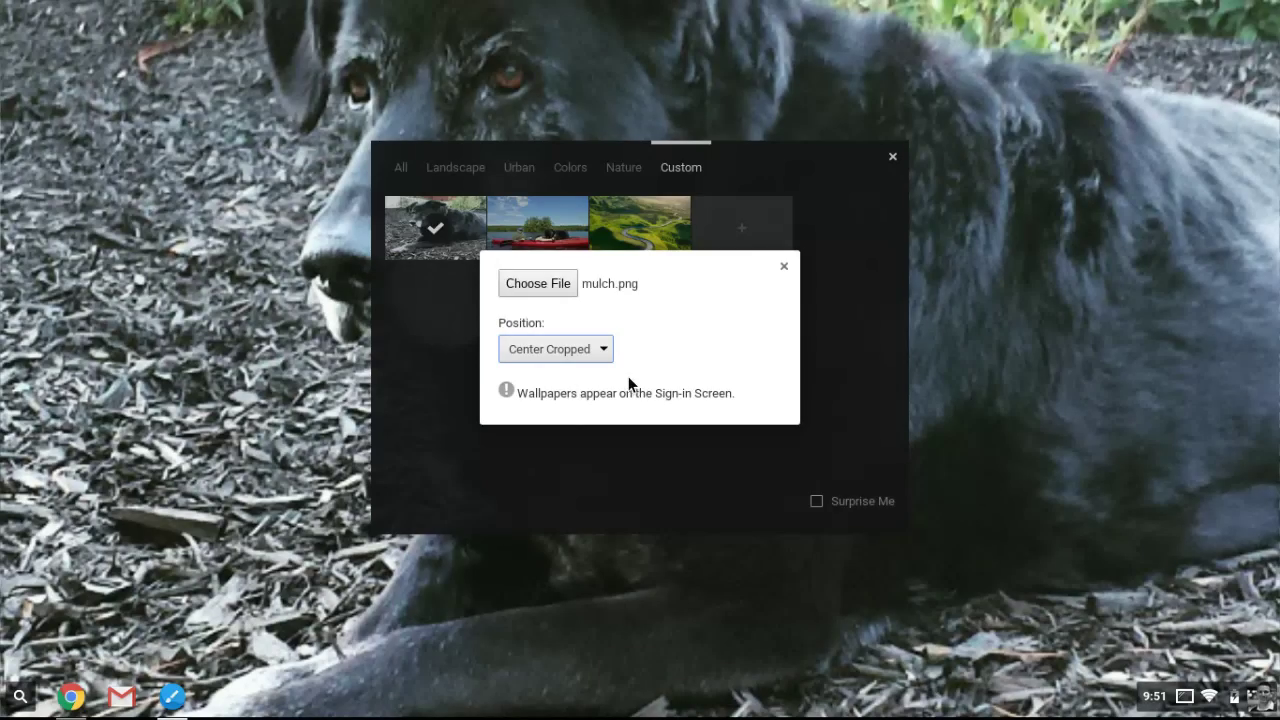
click(785, 266)
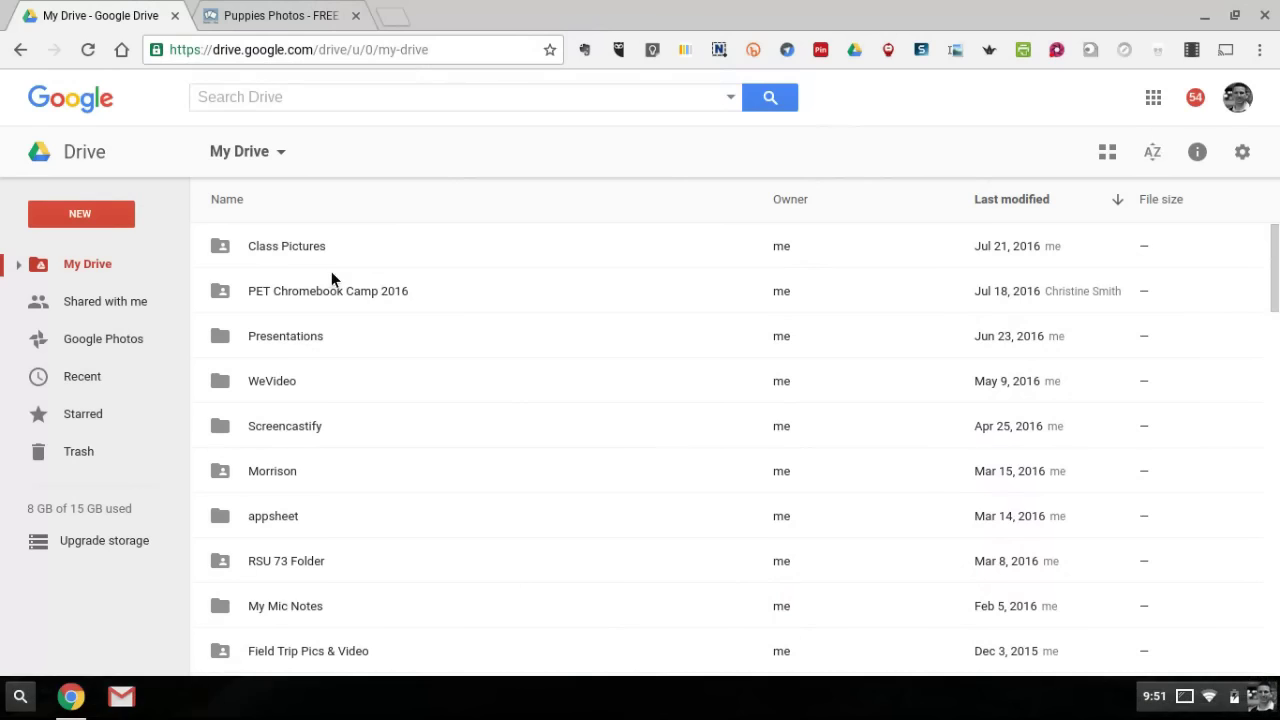
On the Photos for Class puppies page, download the photo of the white puppy sitting on a wooden floor
click(310, 20)
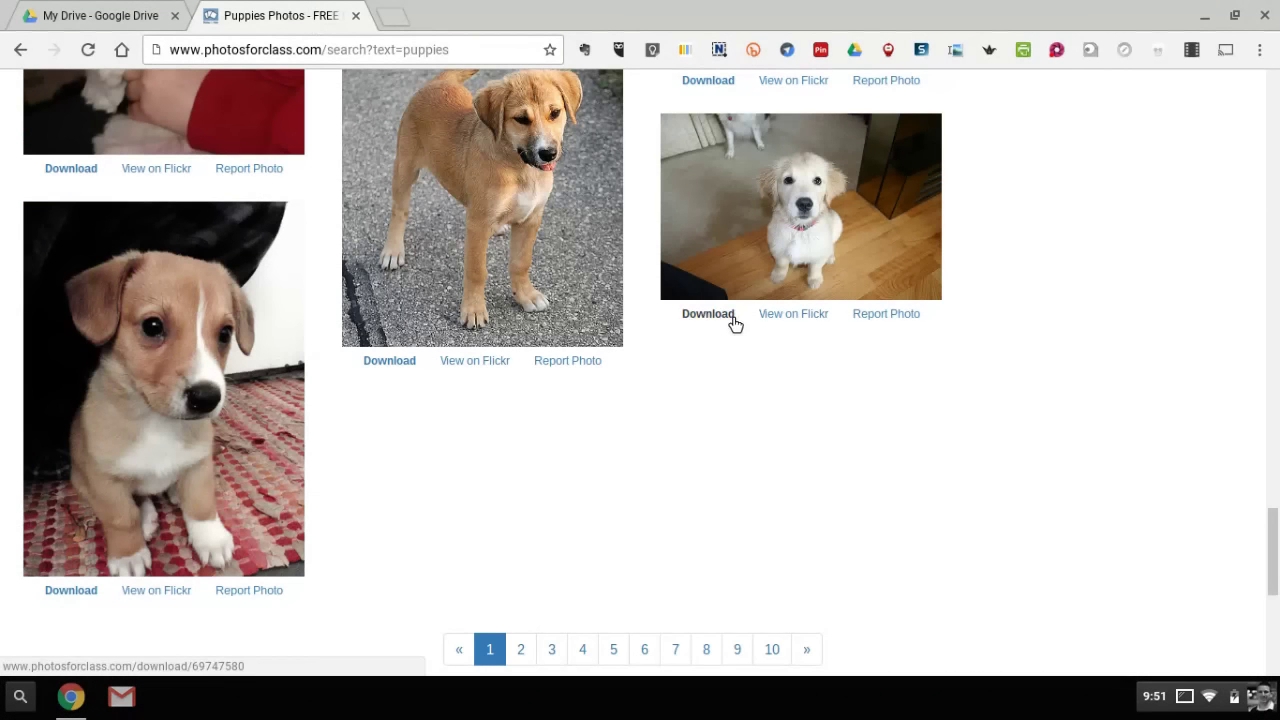
scroll(680, 337, up, 20)
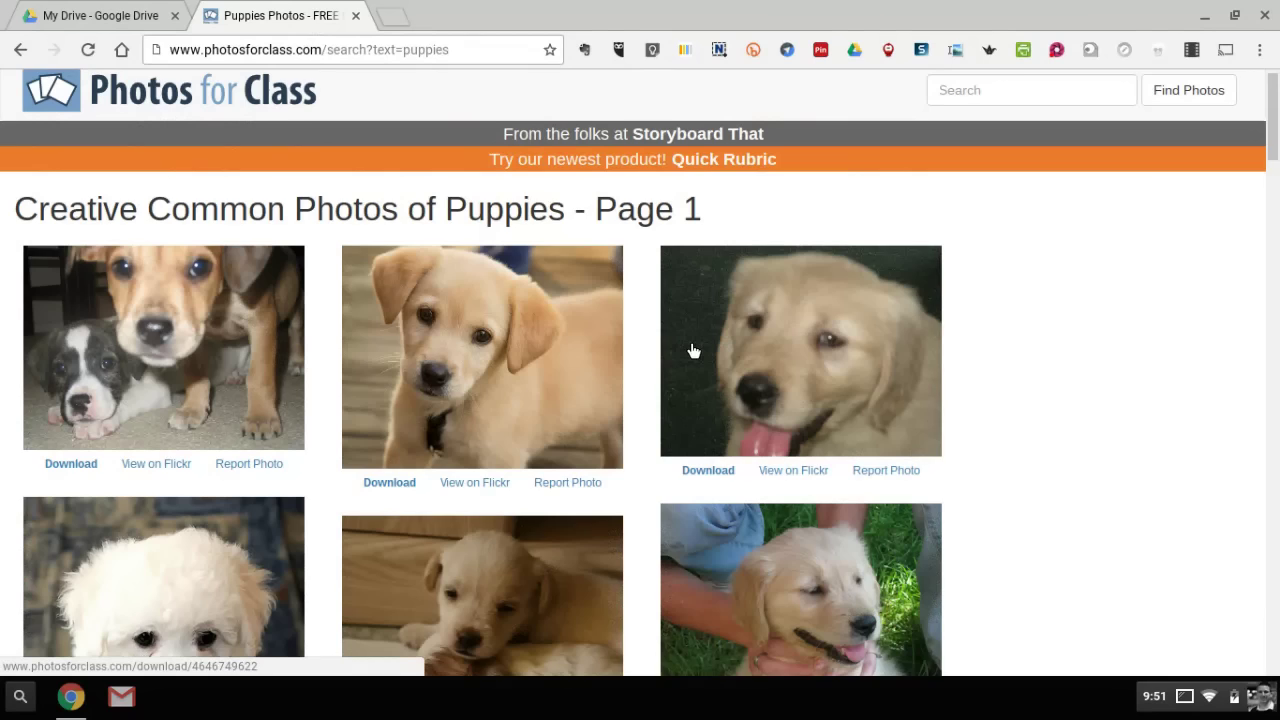
scroll(693, 351, down, 20)
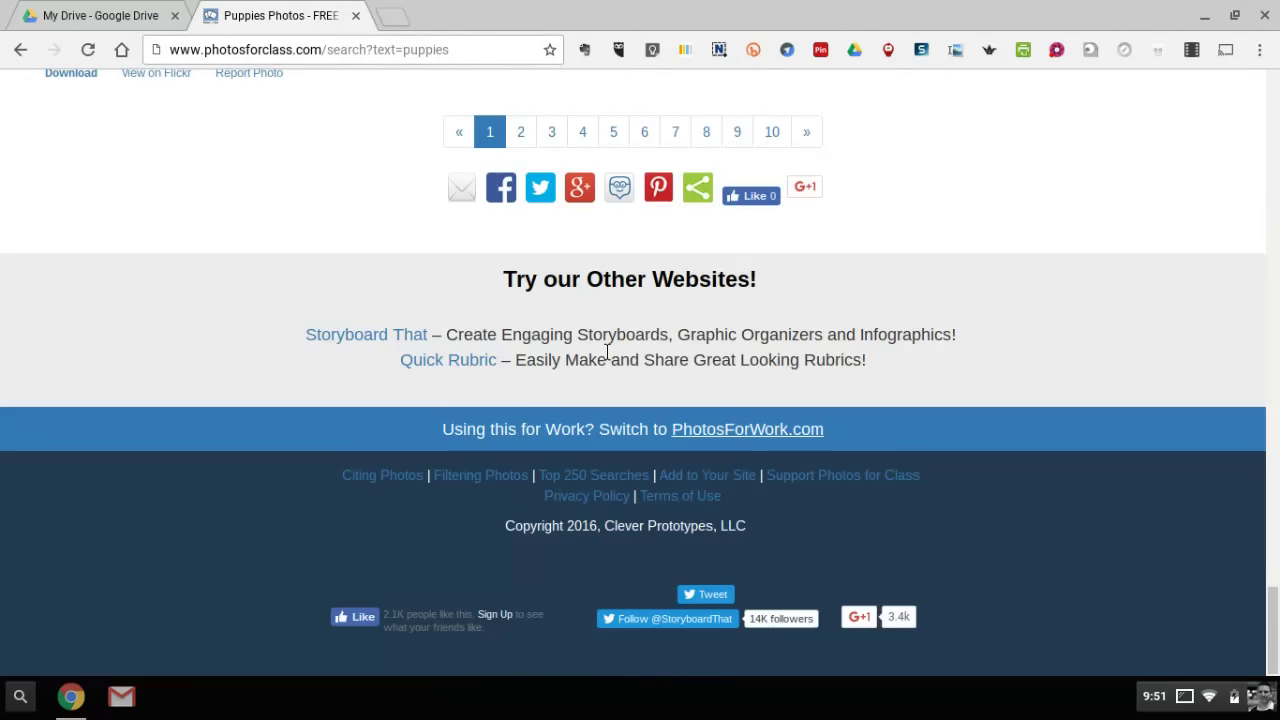
scroll(500, 343, up, 5)
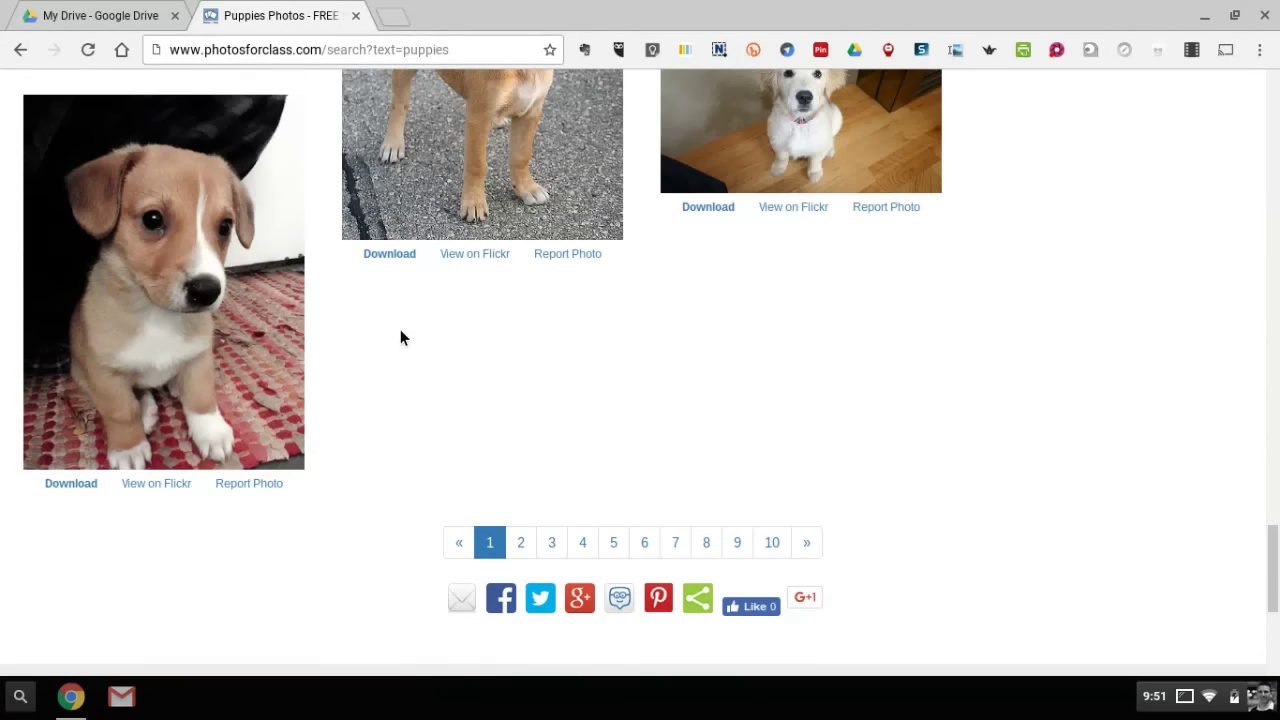
scroll(419, 347, up, 2)
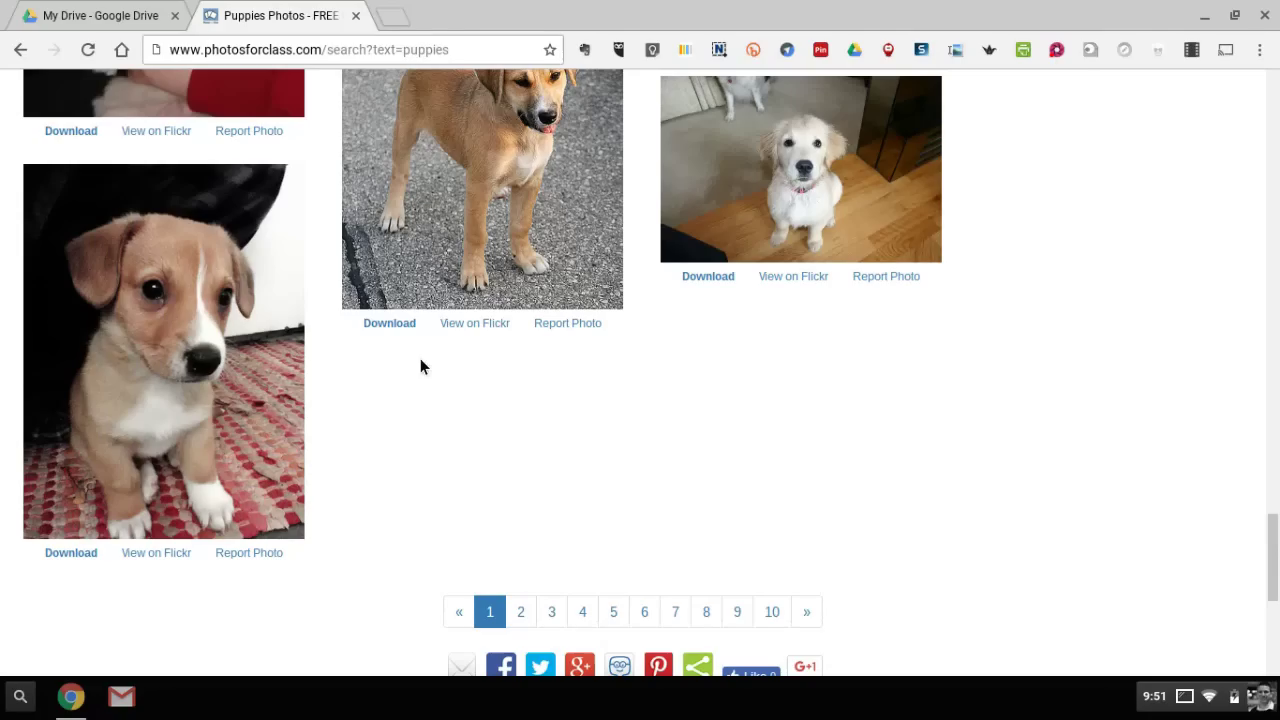
click(719, 286)
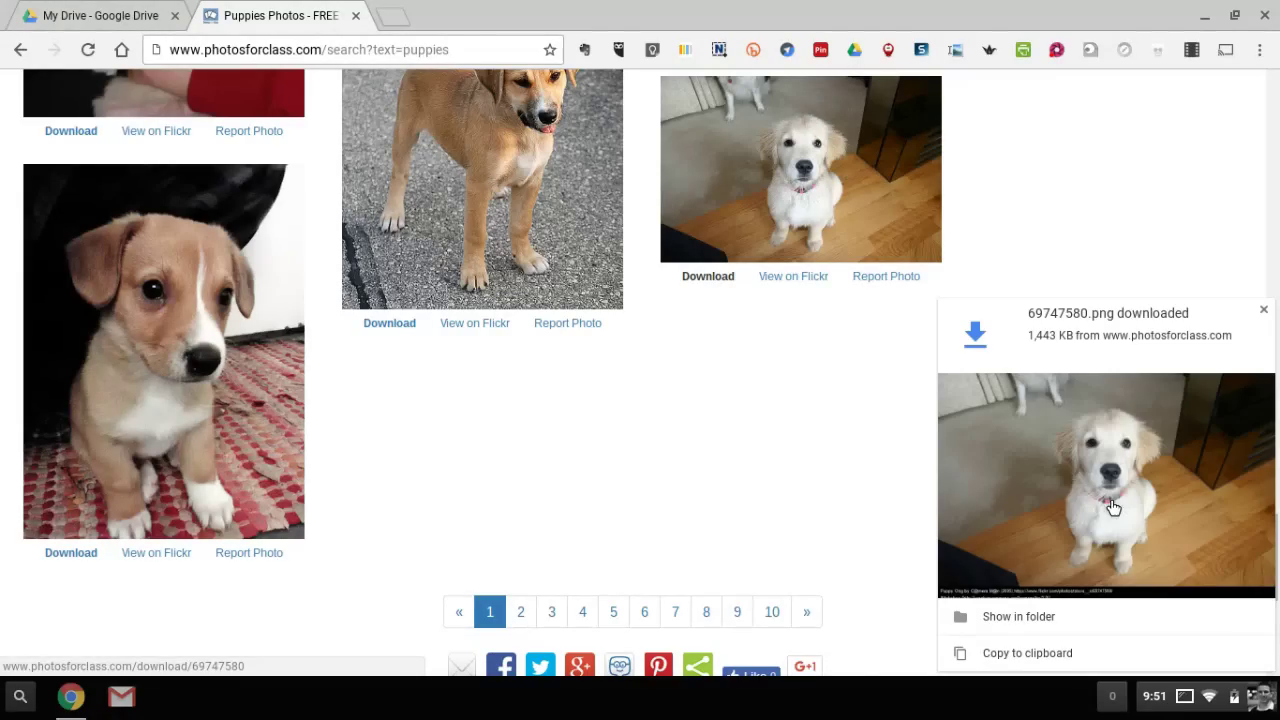
Show the downloaded photo in its folder, copy 69747580.png into My Drive and close the file manager
click(1052, 620)
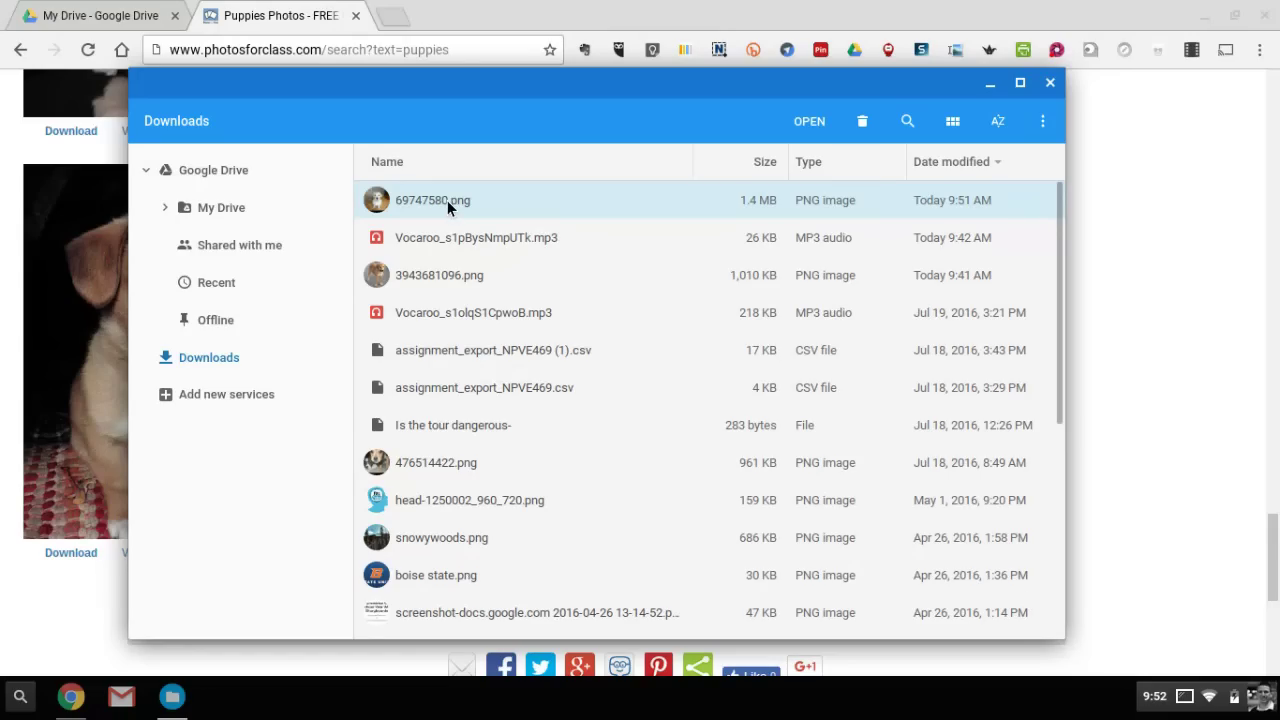
drag(447, 200, 217, 217)
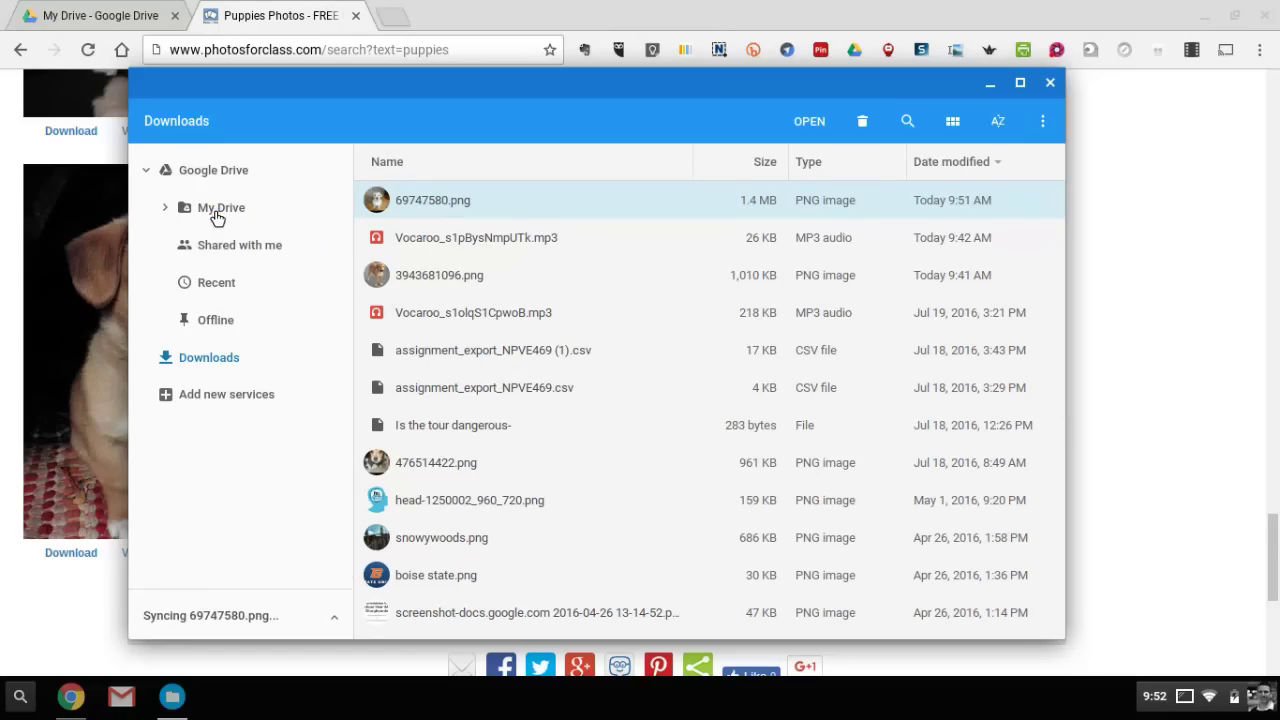
click(1052, 84)
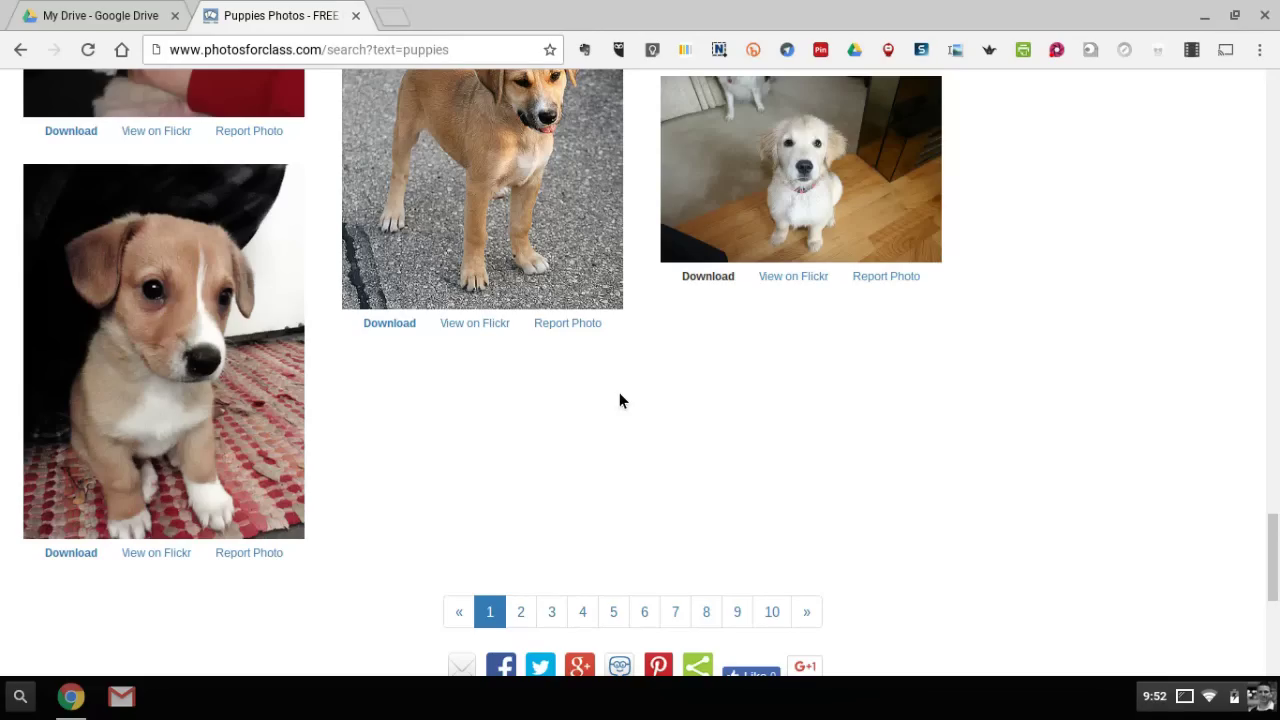
Check the offline sync option for Docs, Sheets, Slides and Drawings in Google Drive's settings and close them
click(124, 14)
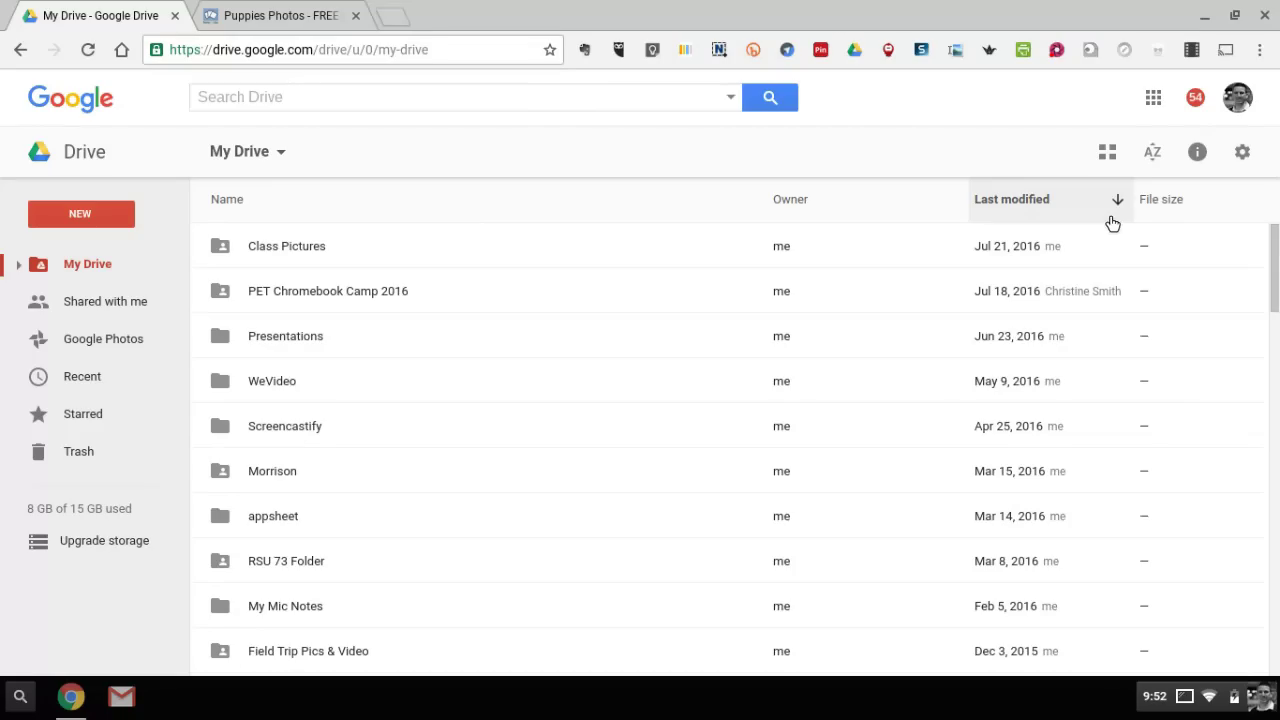
click(1244, 152)
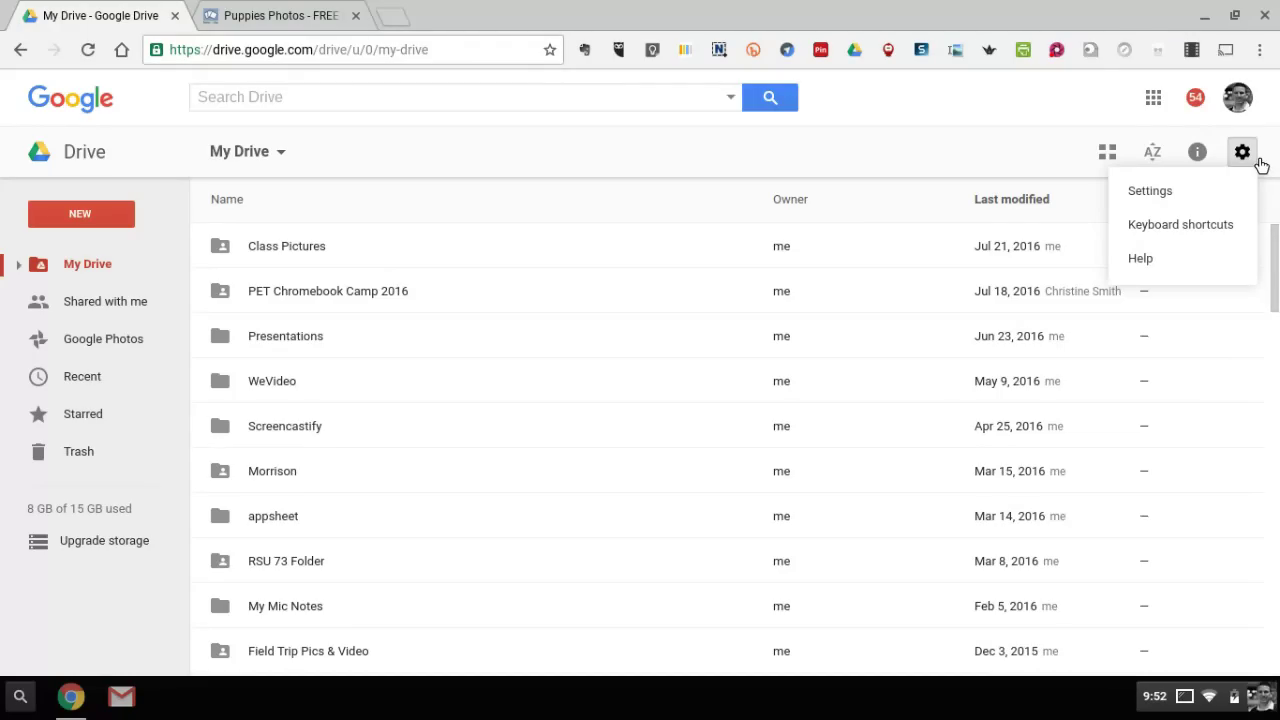
click(1183, 198)
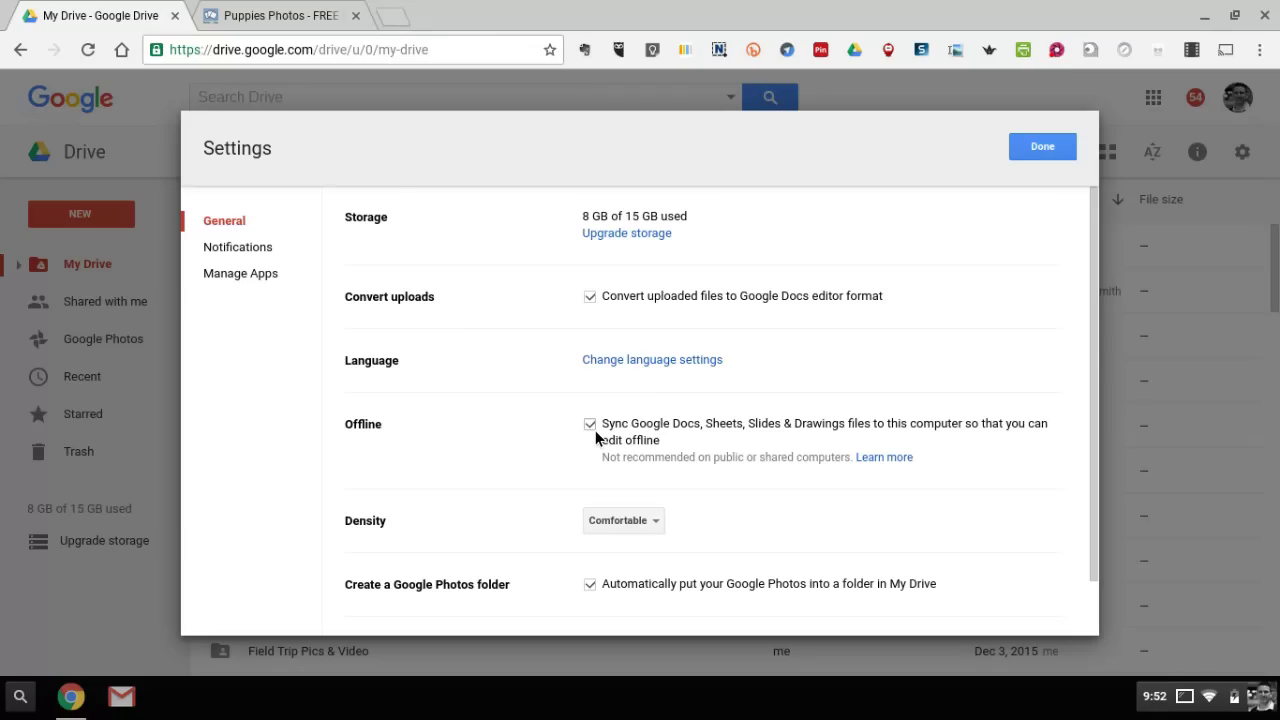
click(1058, 152)
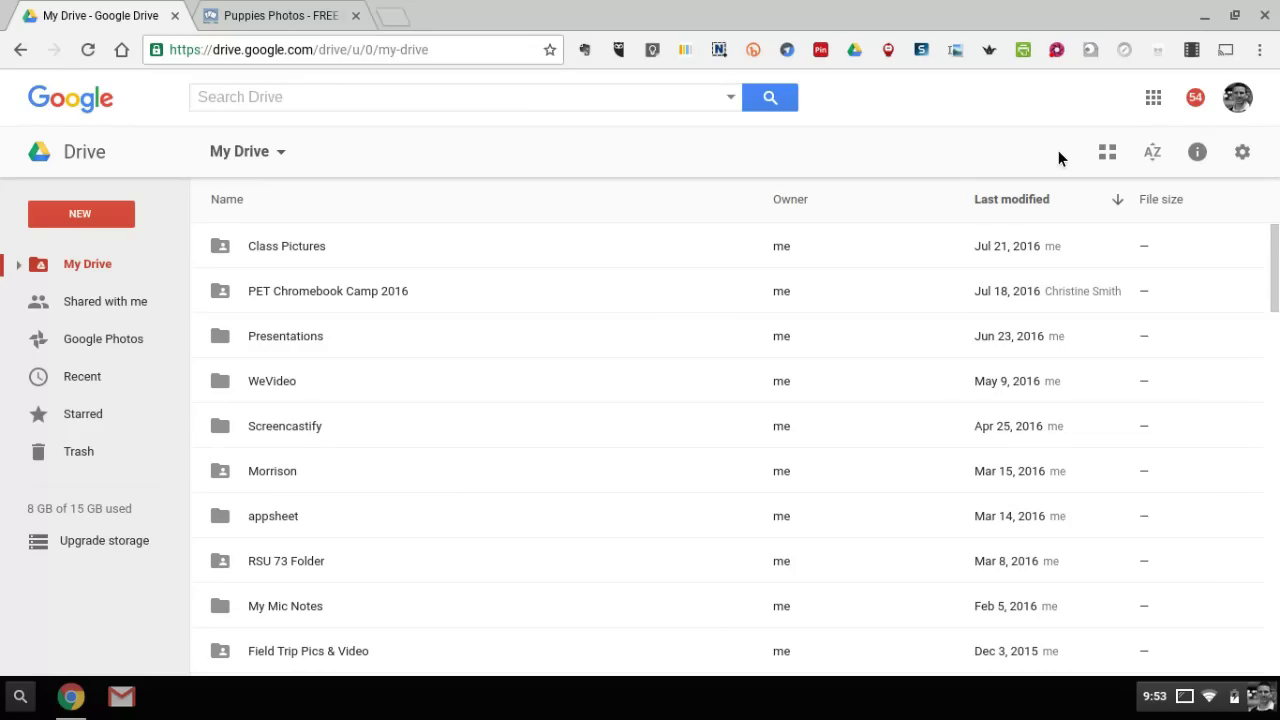
Look through the launcher's full app list, search it for "camer", and briefly open the Camera app before closing it
click(21, 697)
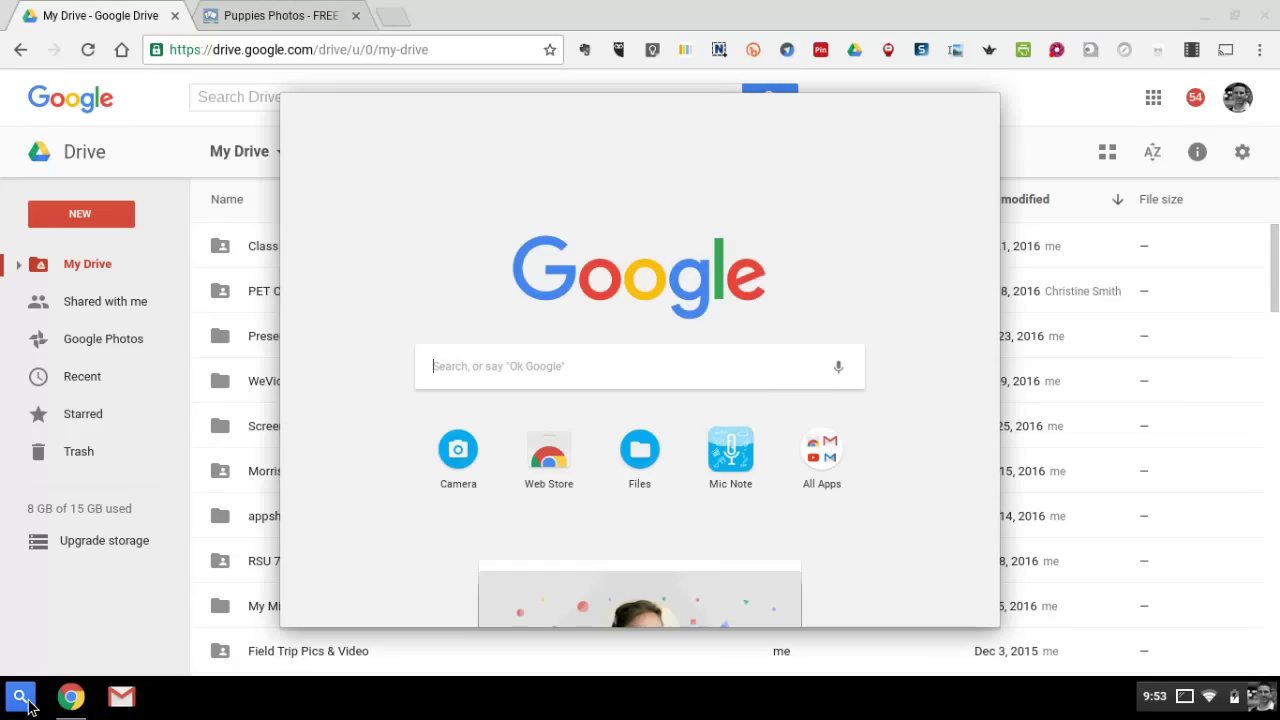
click(823, 463)
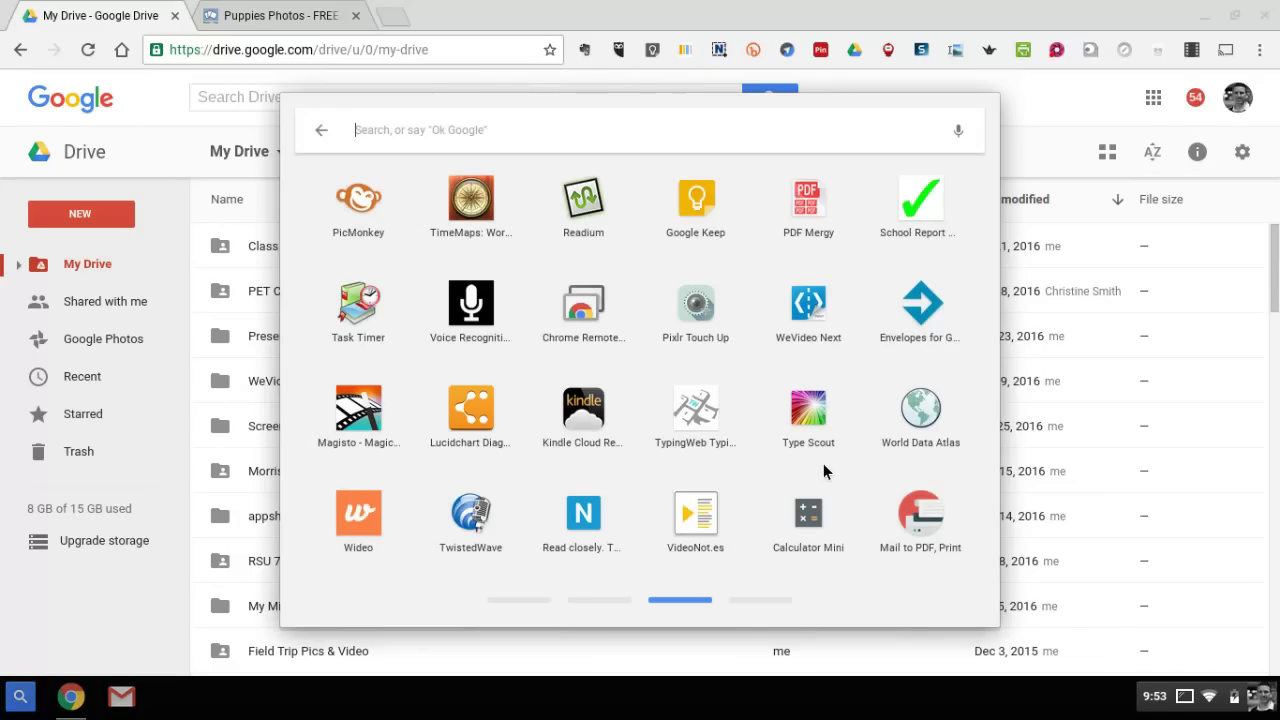
click(510, 601)
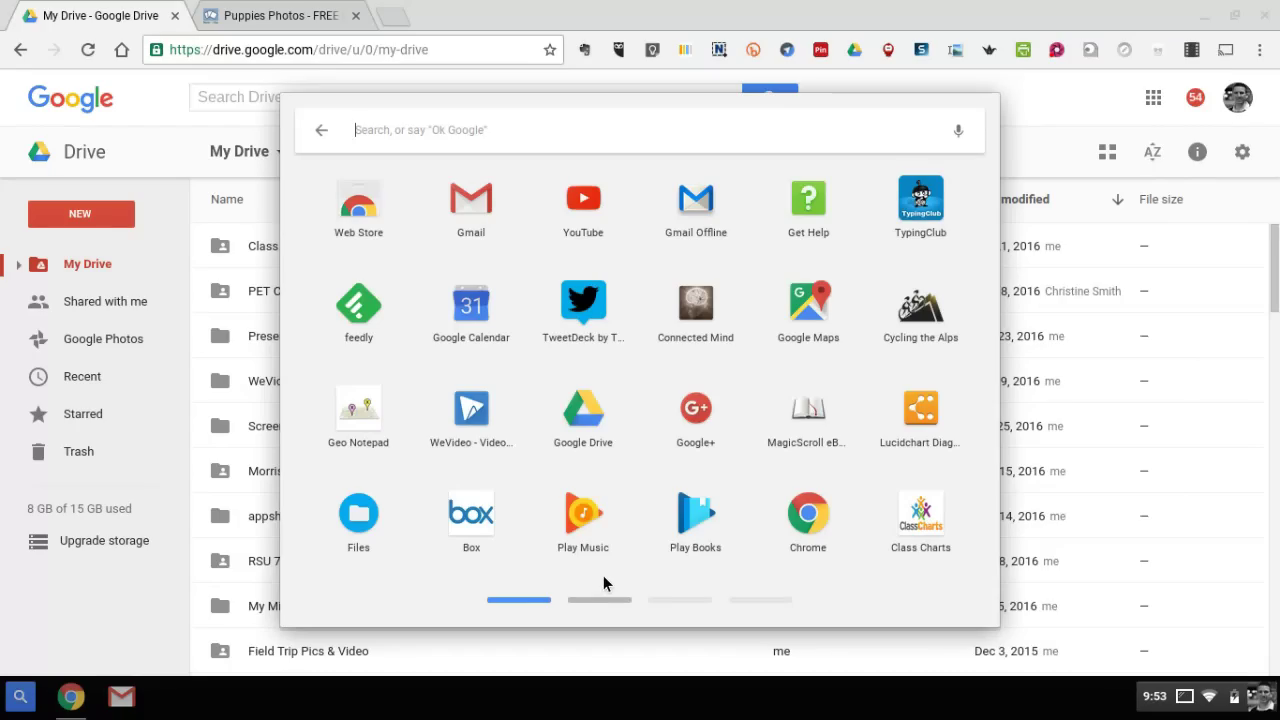
text(c)
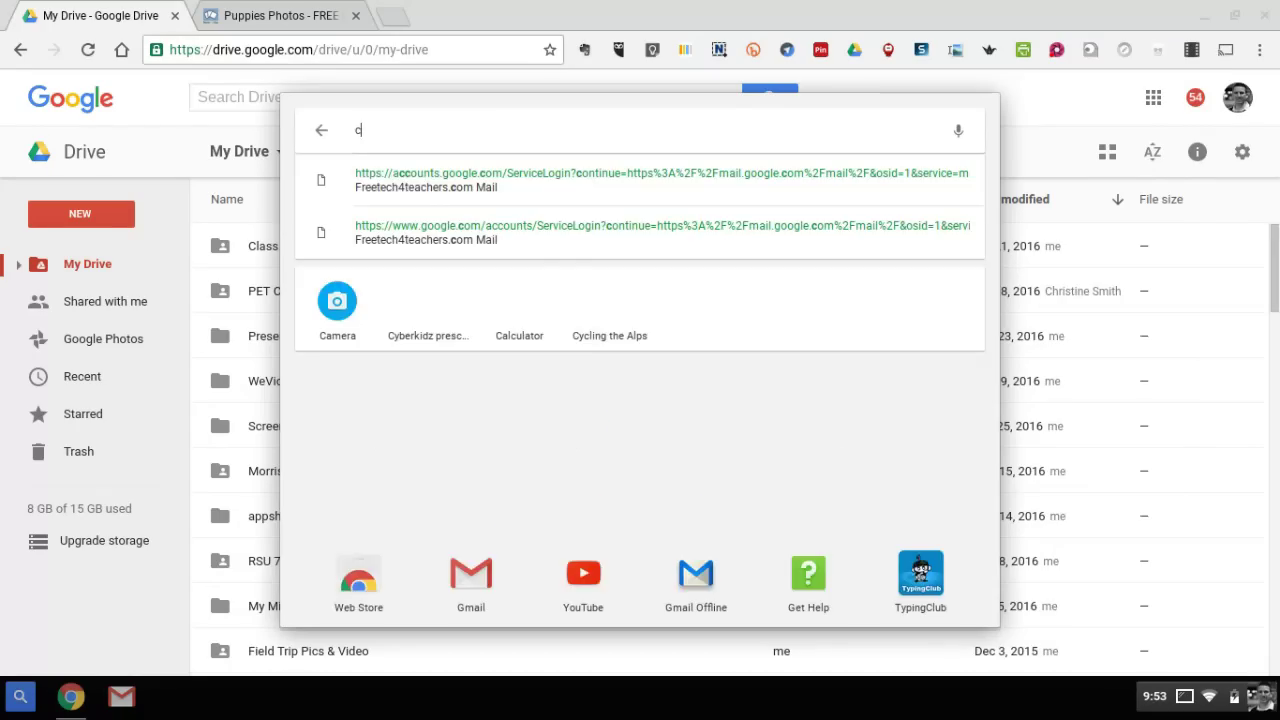
text(amer)
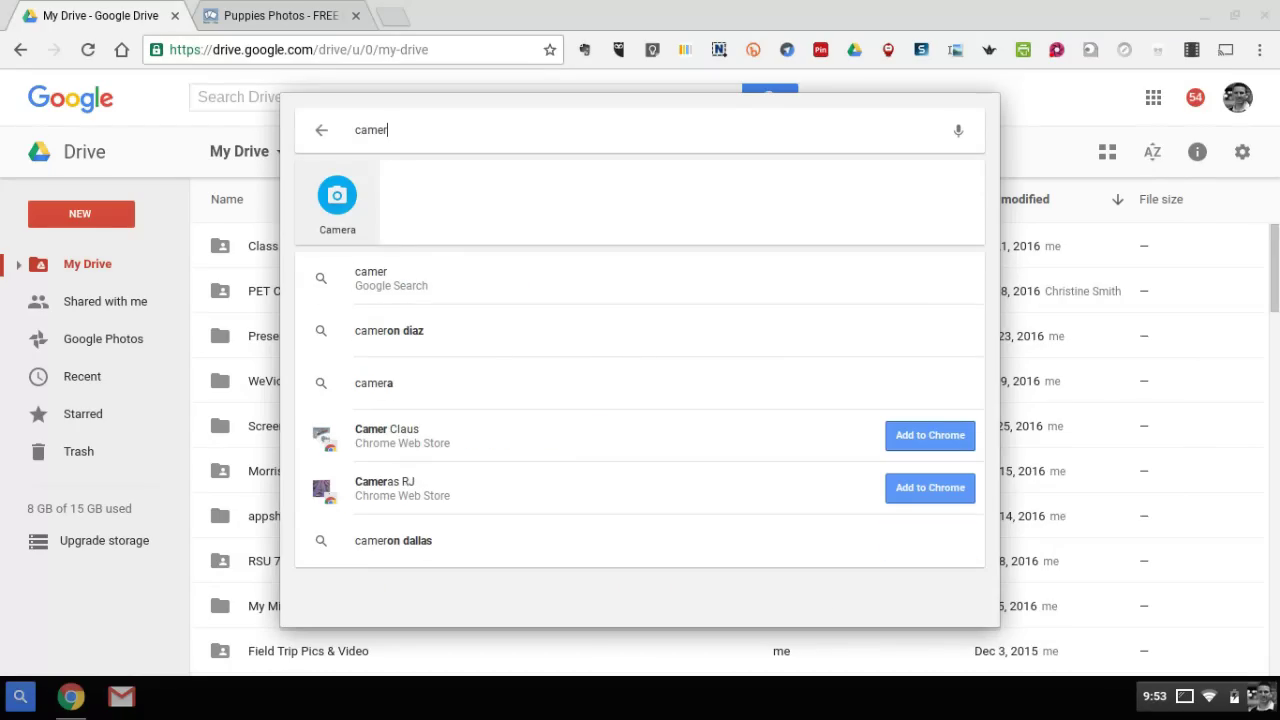
click(344, 200)
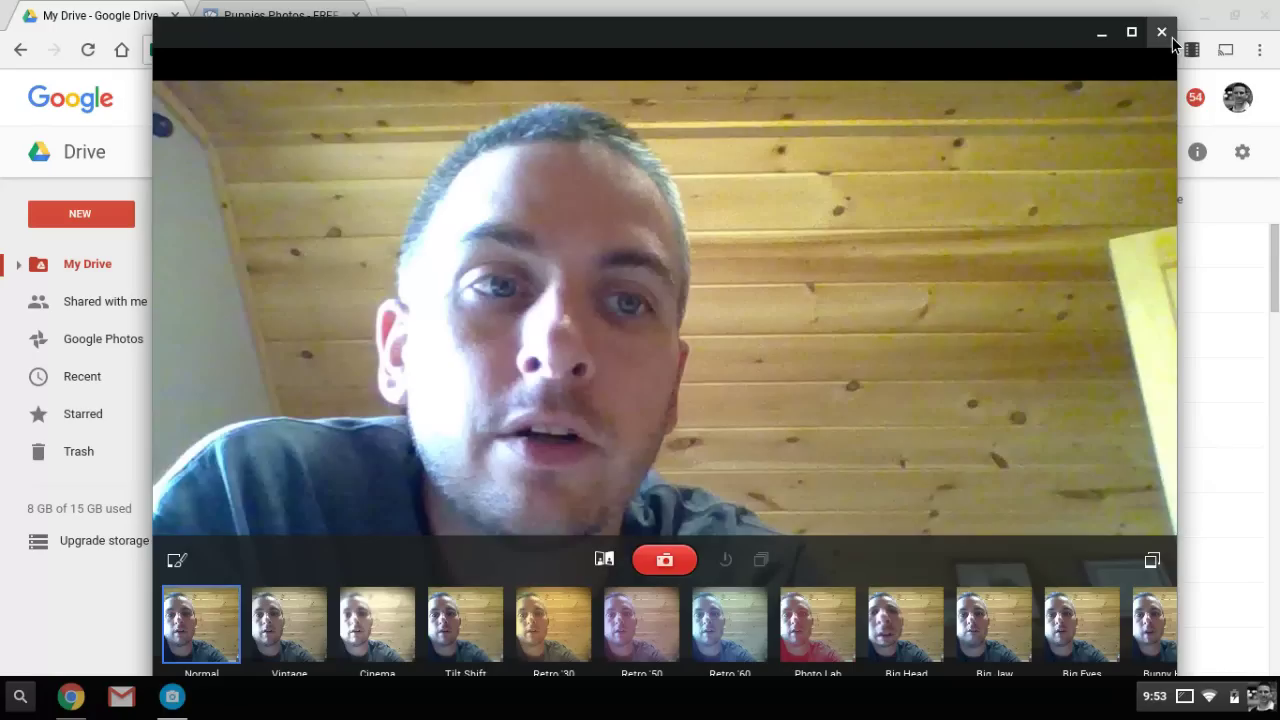
click(1162, 33)
Open the Chrome Web Store's apps page from the launcher's full app list
click(22, 697)
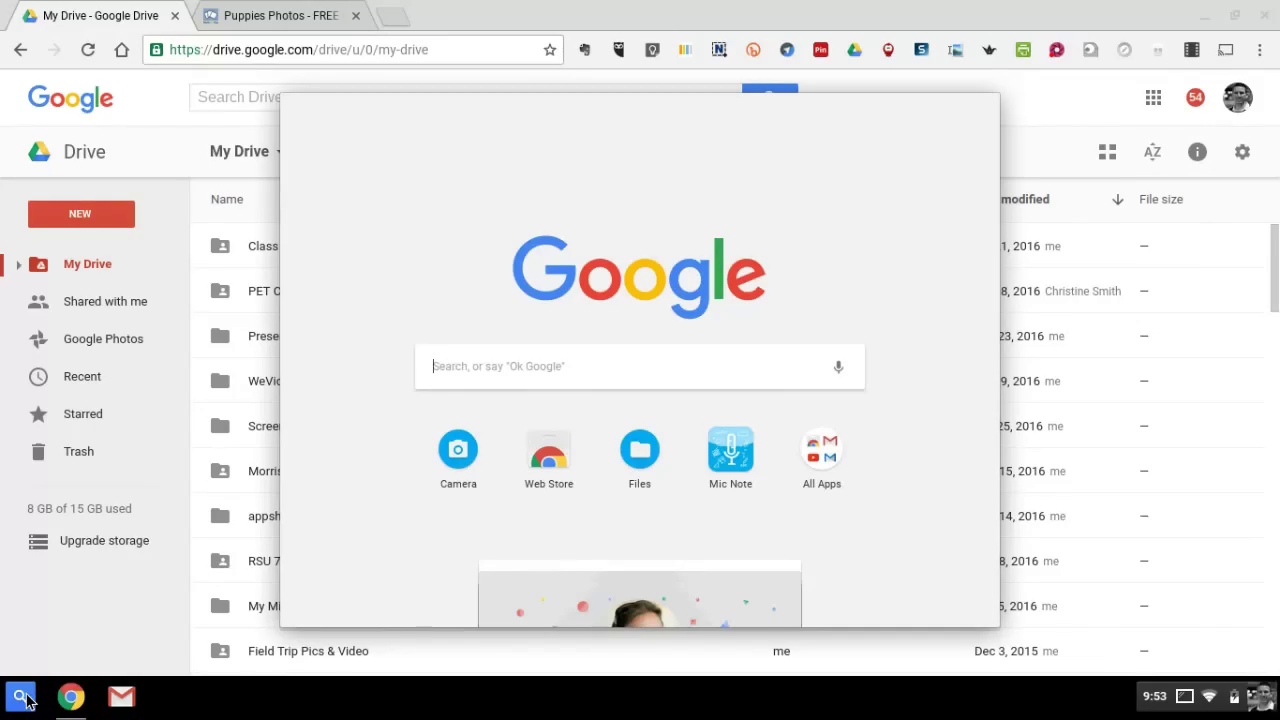
click(830, 460)
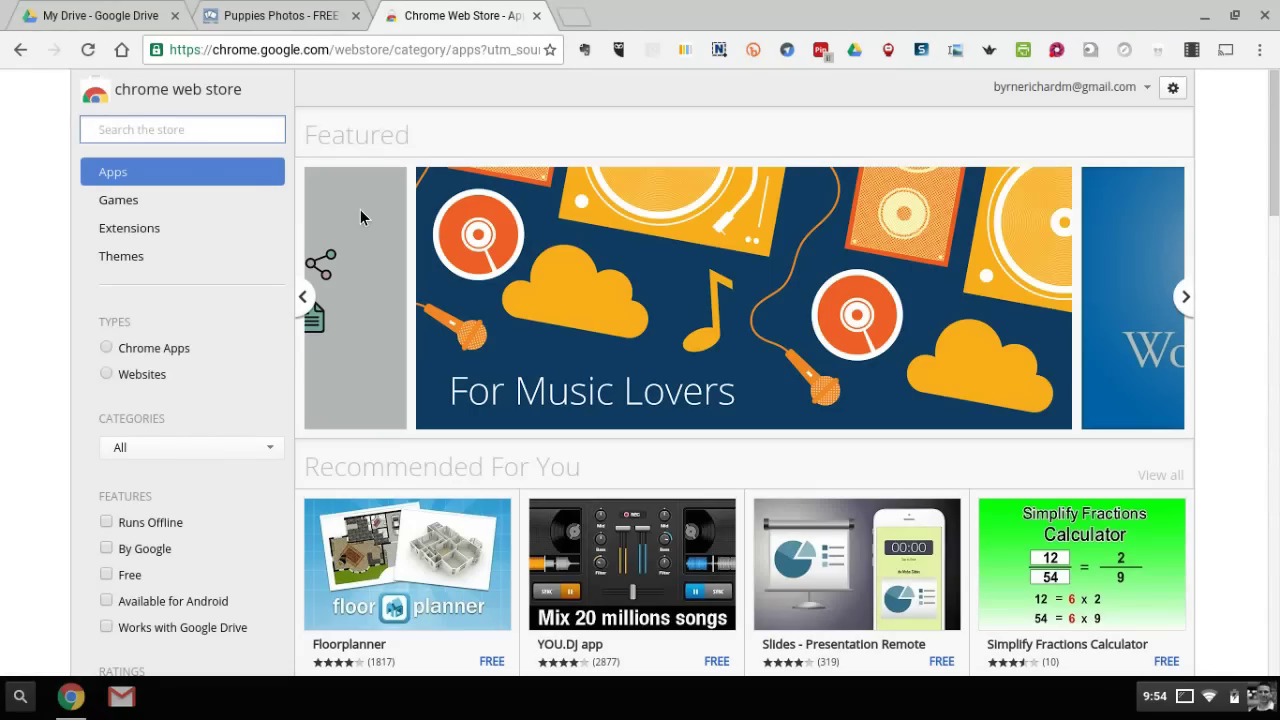
Look through the recommended, new and themed app sections on the Chrome Web Store's apps page and return to the store search
scroll(924, 363, down, 3)
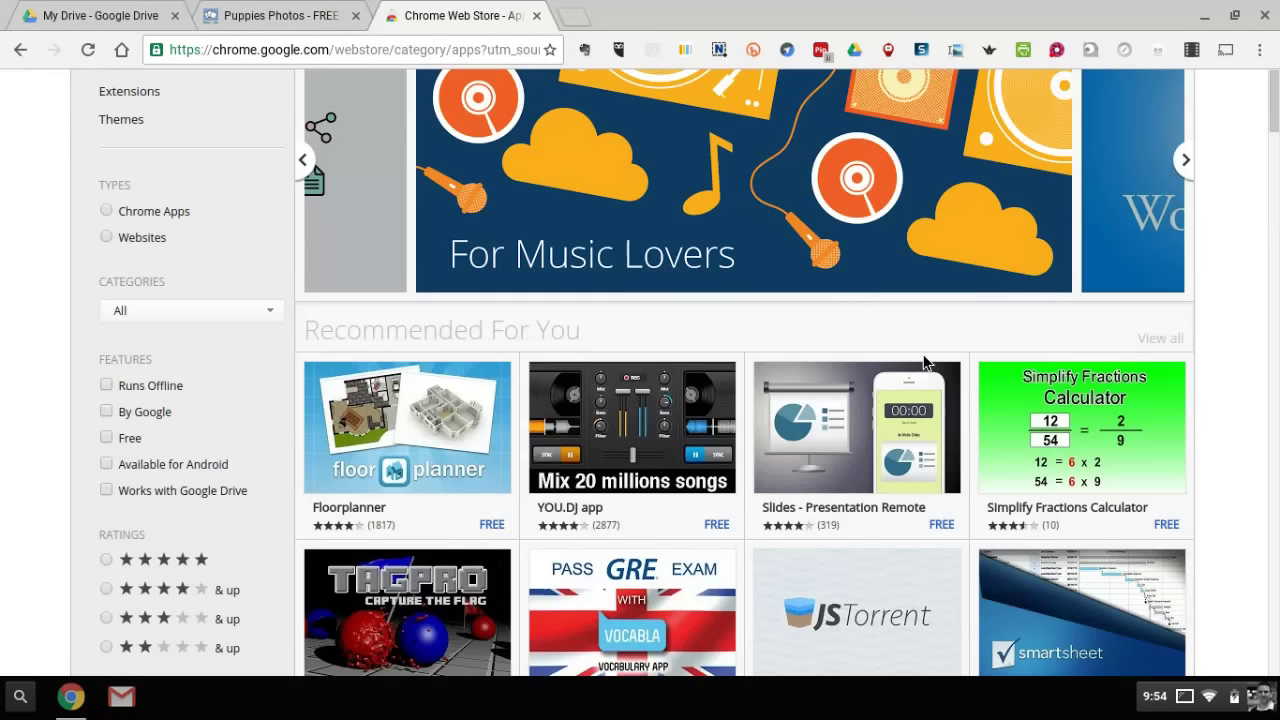
scroll(924, 363, down, 10)
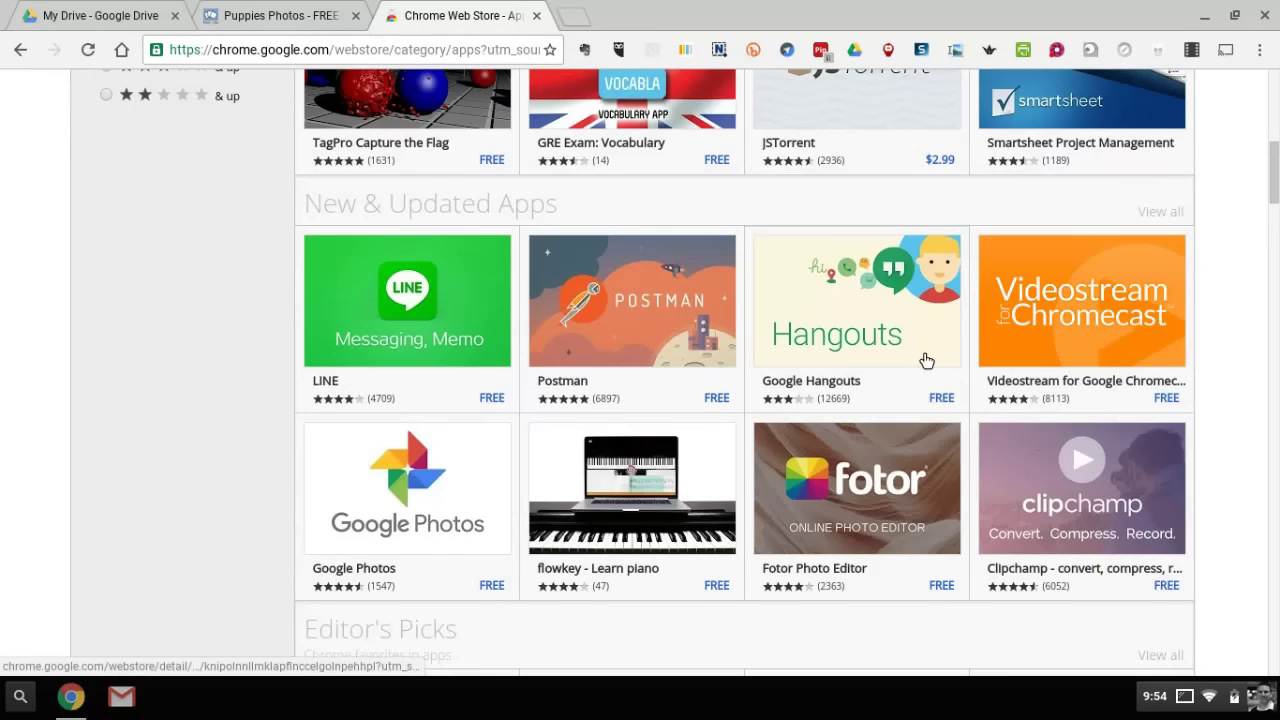
scroll(926, 360, down, 8)
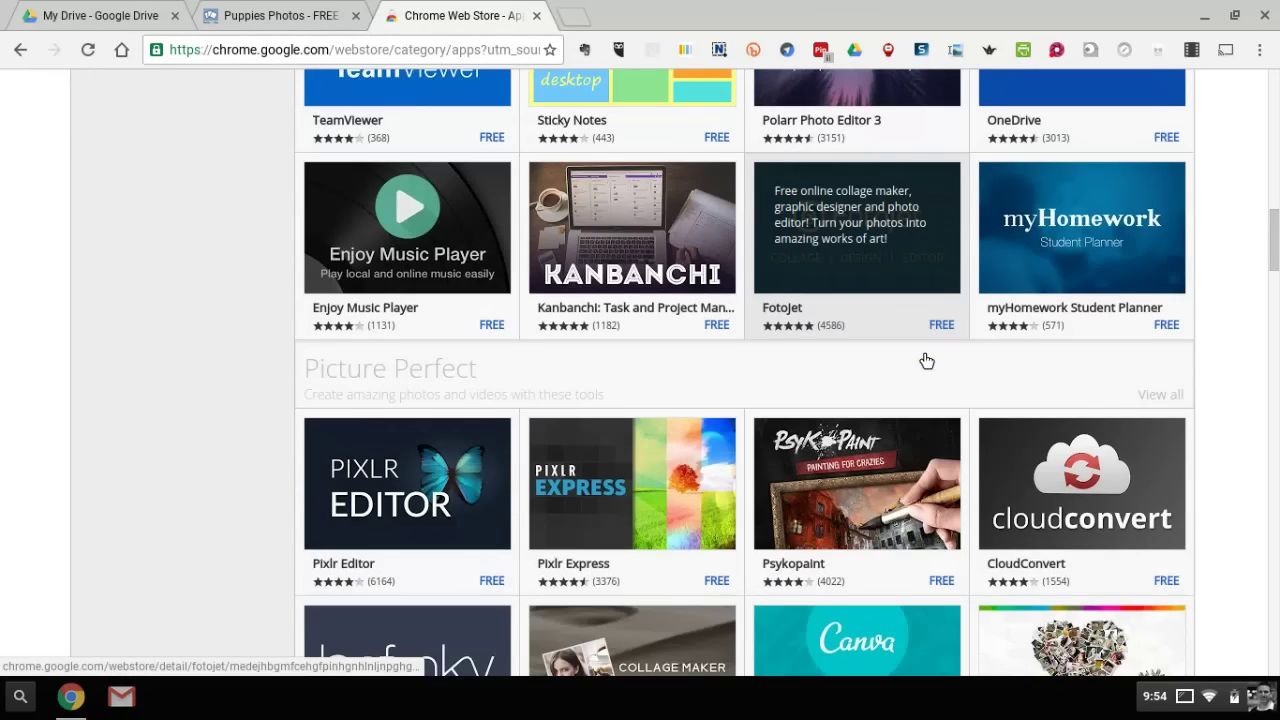
scroll(926, 360, up, 10)
scroll(926, 360, up, 1)
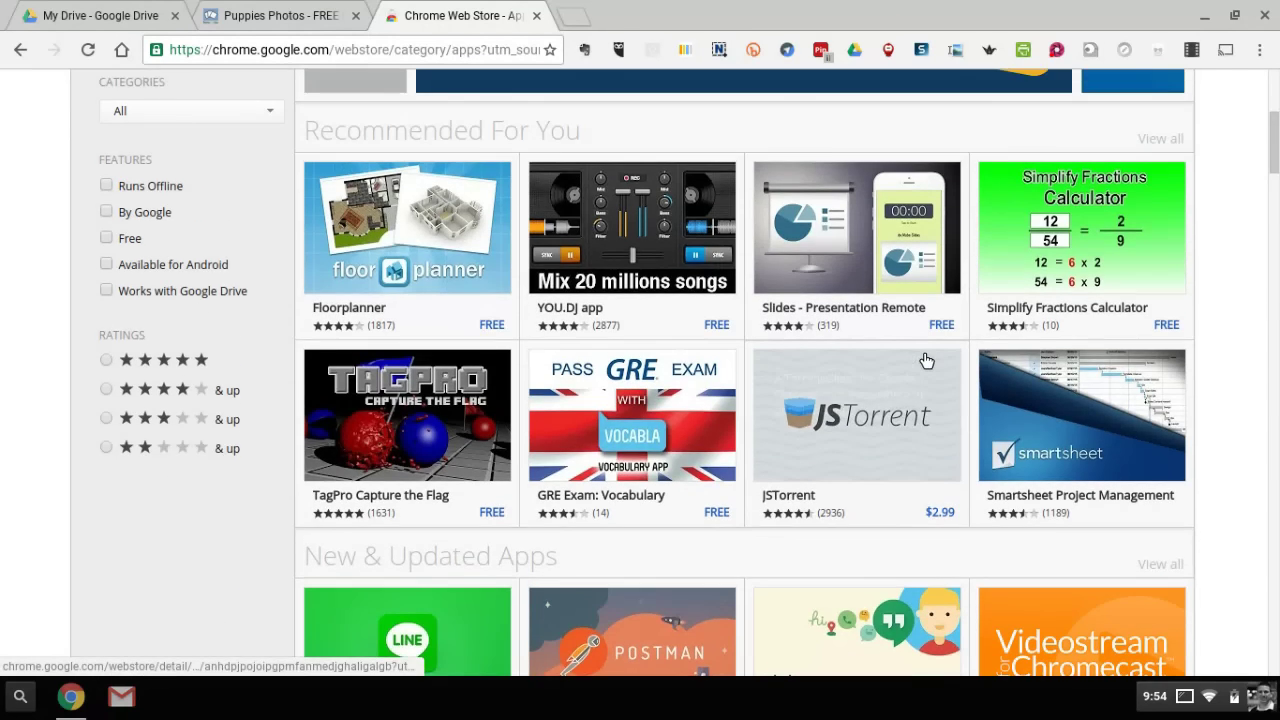
scroll(926, 360, up, 3)
scroll(346, 400, up, 1)
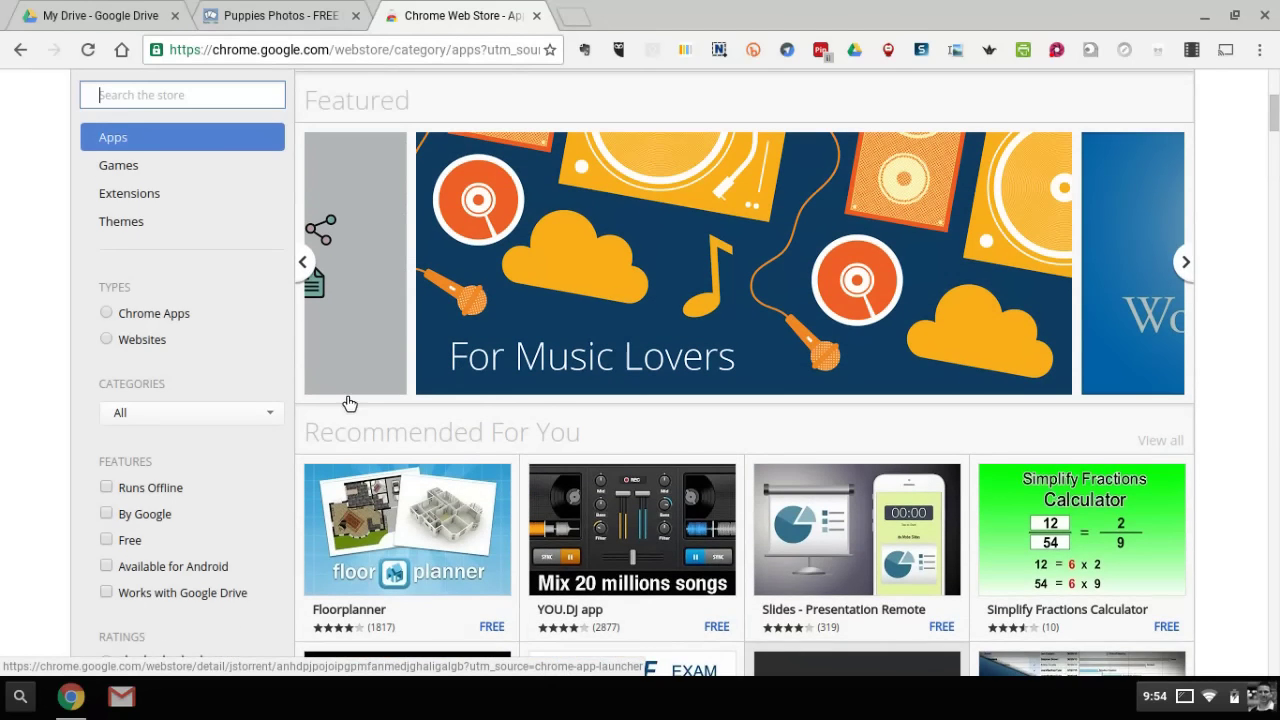
scroll(434, 380, up, 1)
click(201, 113)
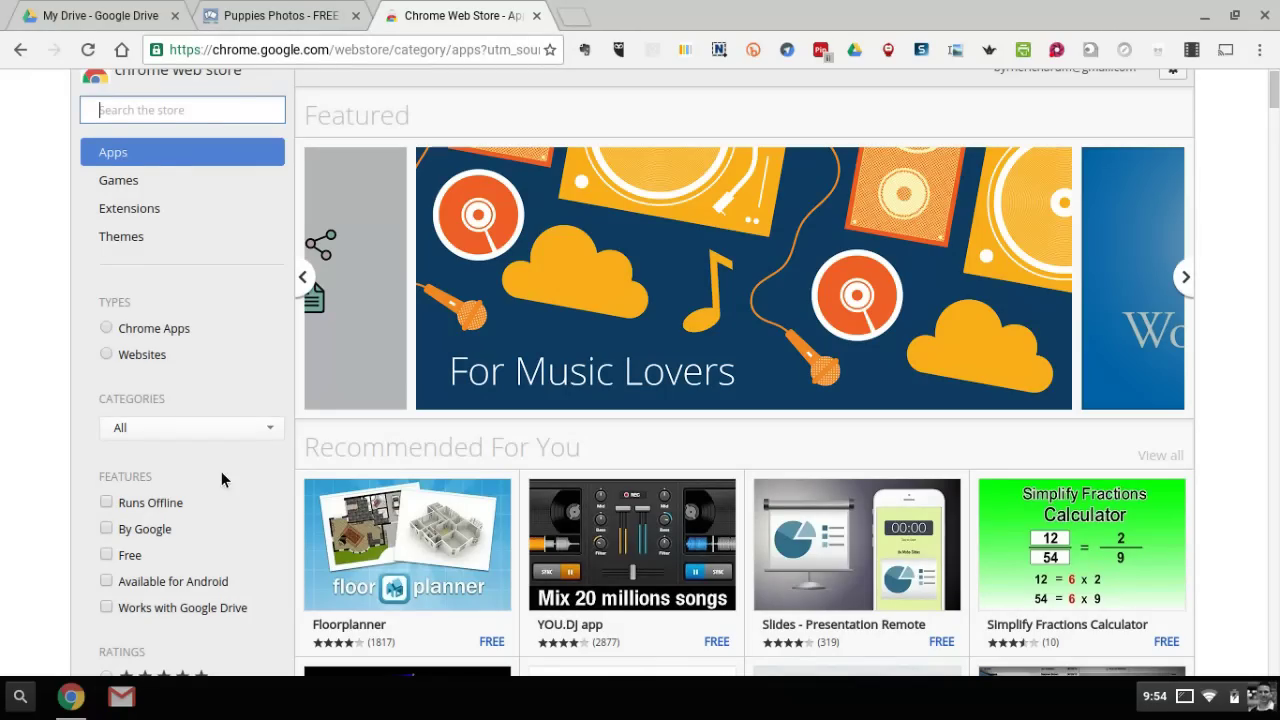
Filter the store's apps to those that run offline, are free and are available for Android
click(107, 504)
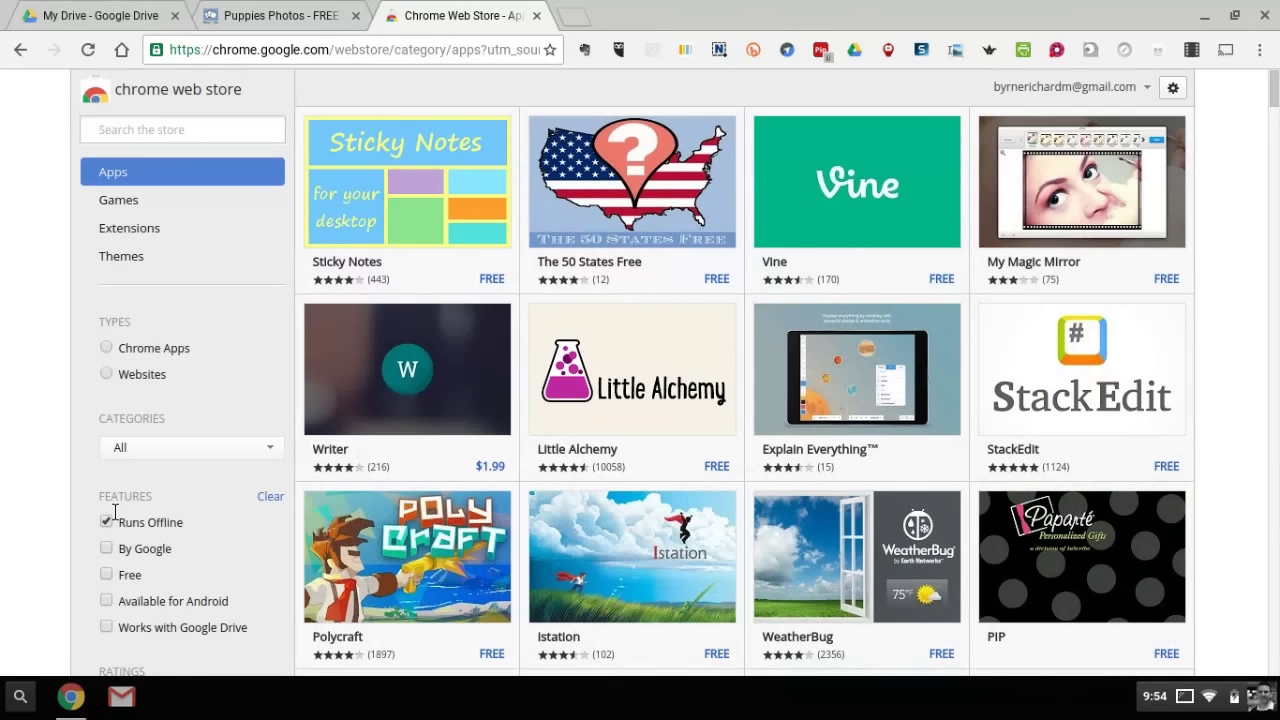
click(107, 576)
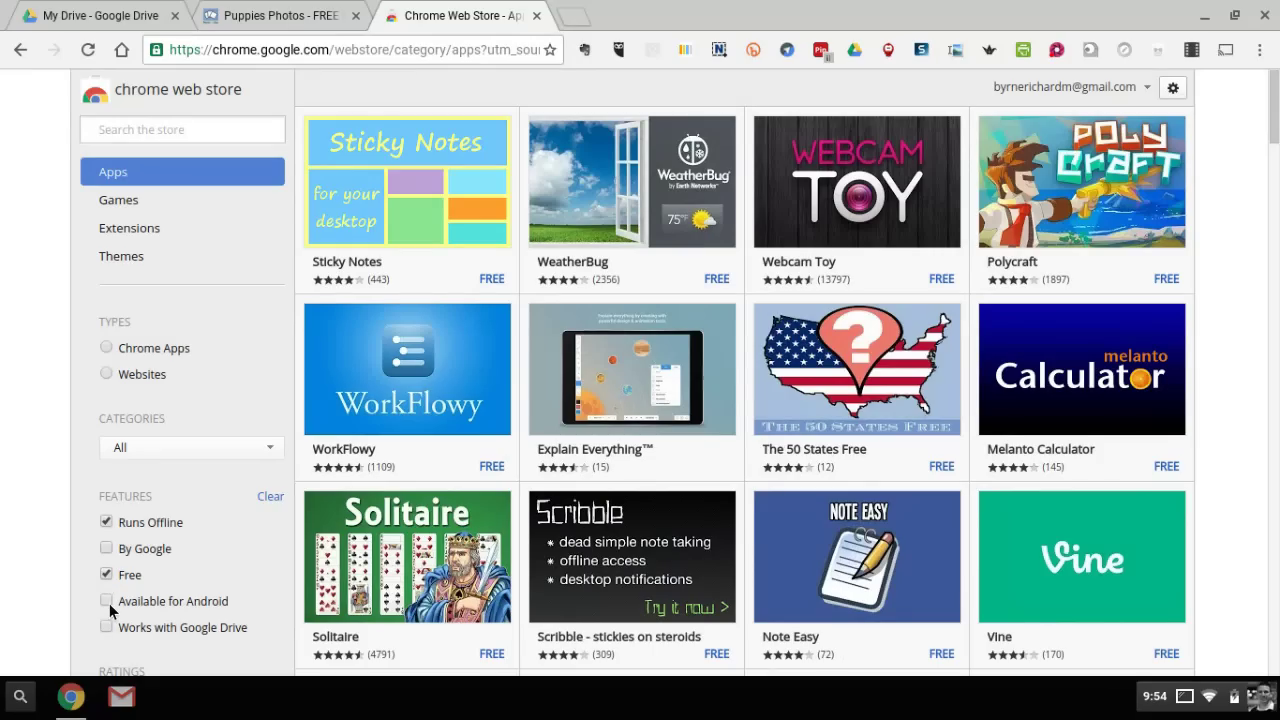
click(108, 602)
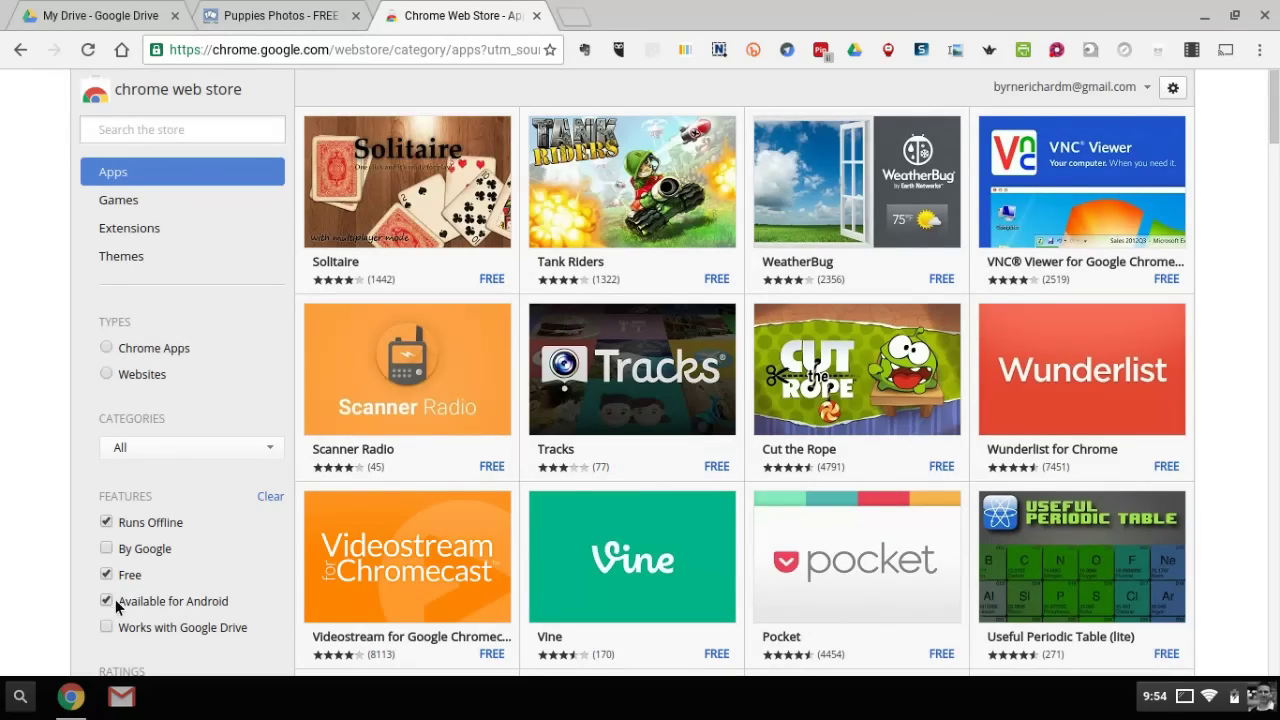
Find myHomework Student Planner among the filtered apps and add it to Chrome, accepting its permissions
scroll(875, 430, down, 2)
scroll(875, 430, down, 2)
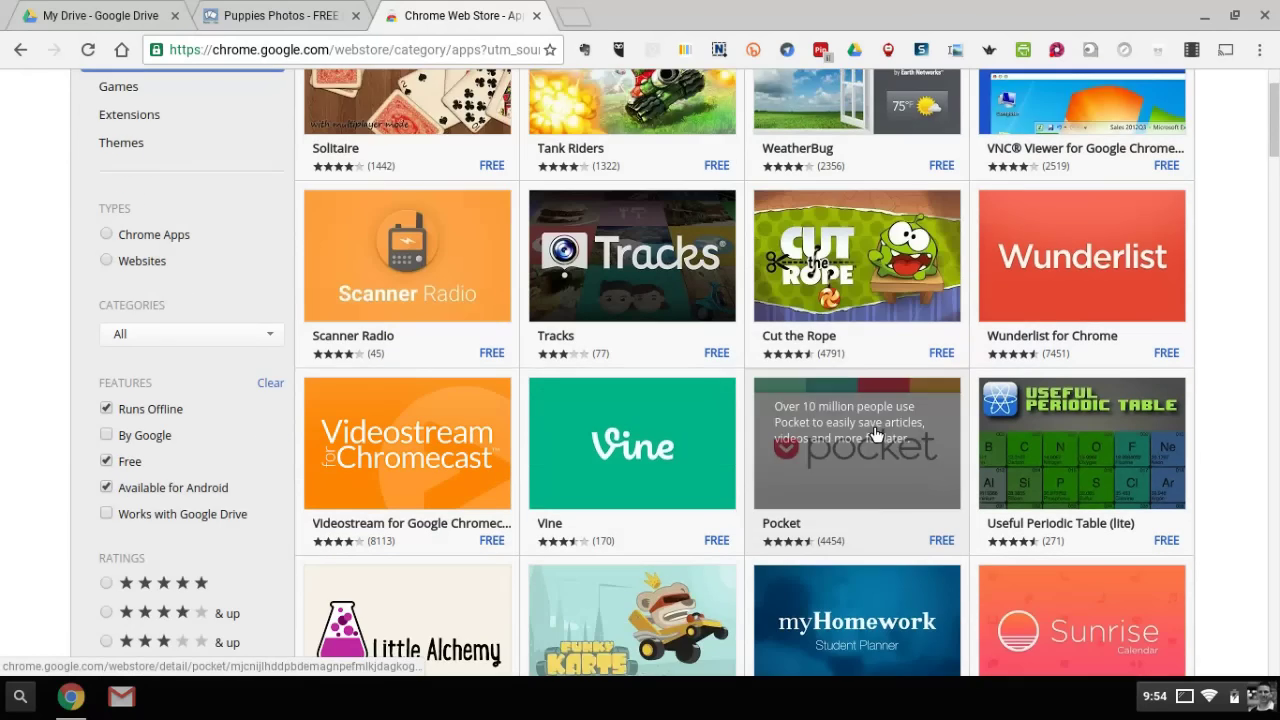
scroll(745, 434, down, 4)
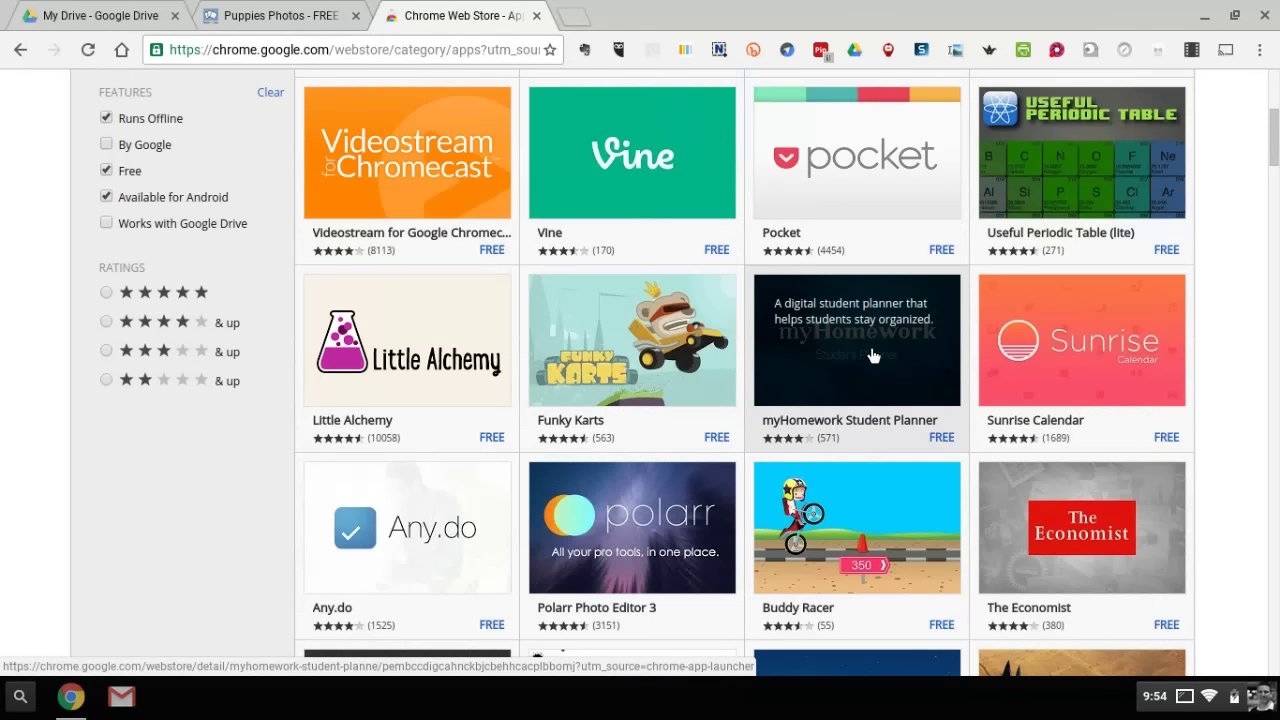
click(873, 355)
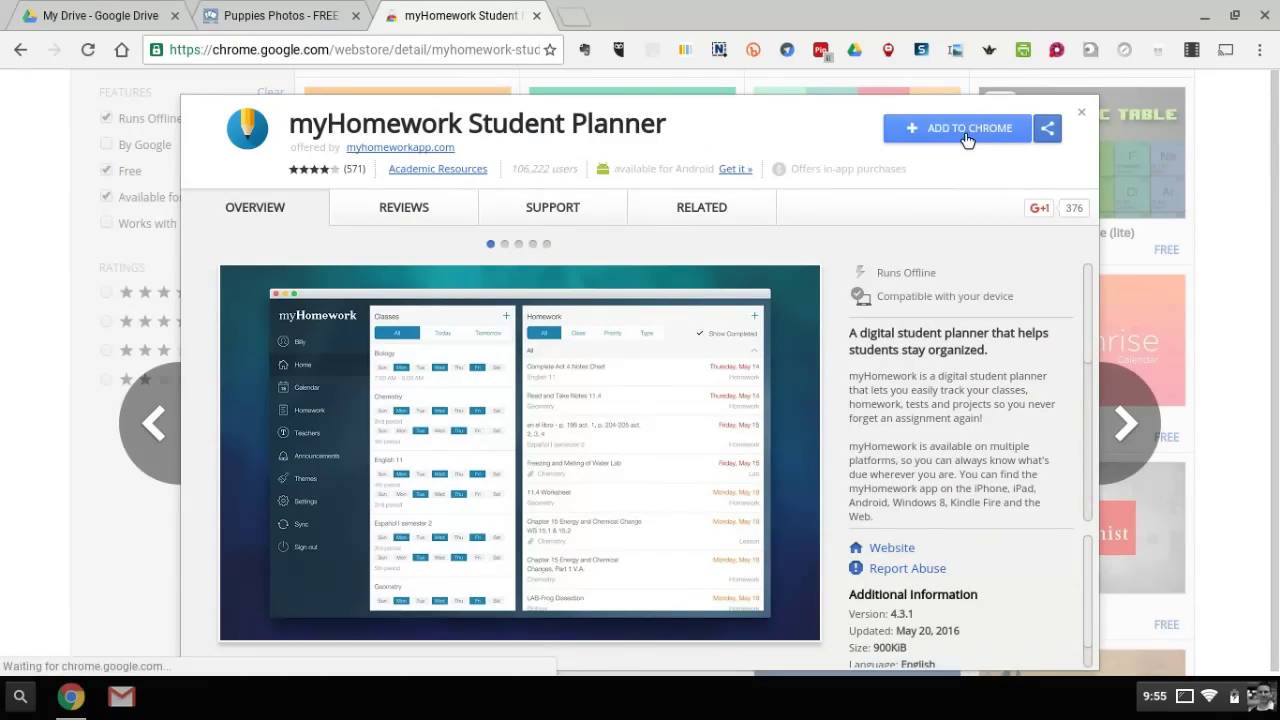
click(966, 139)
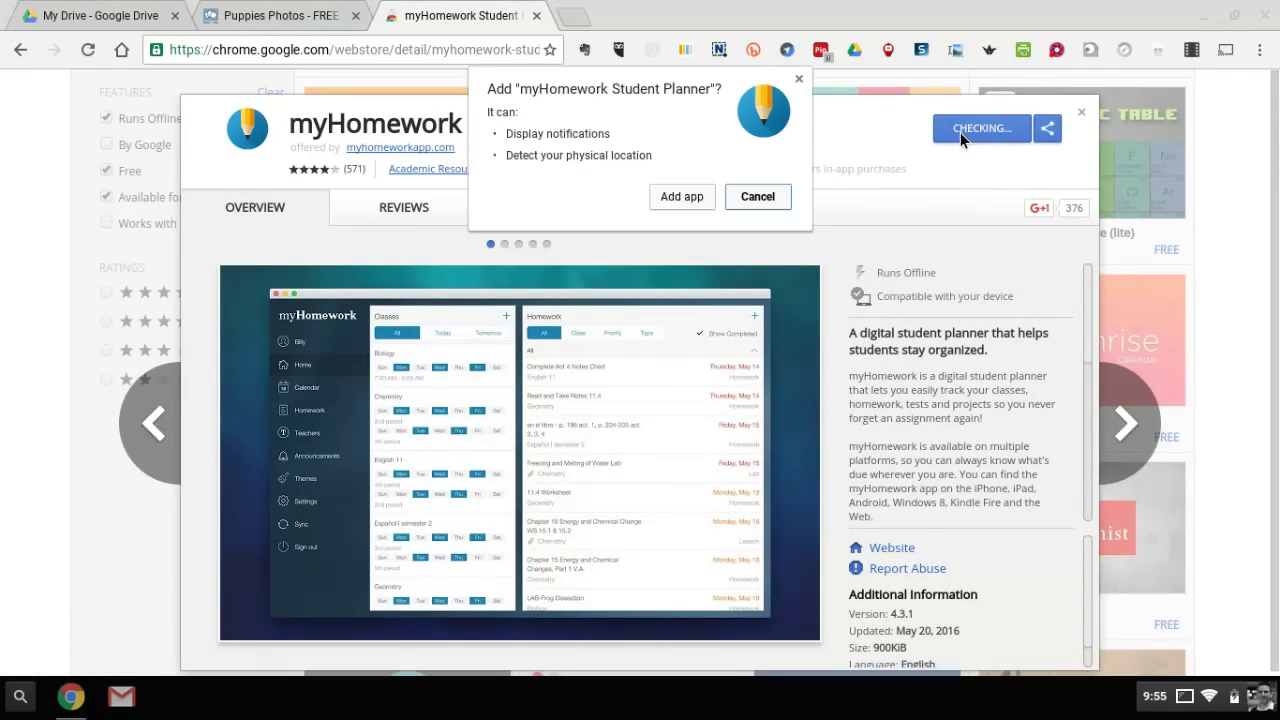
click(686, 196)
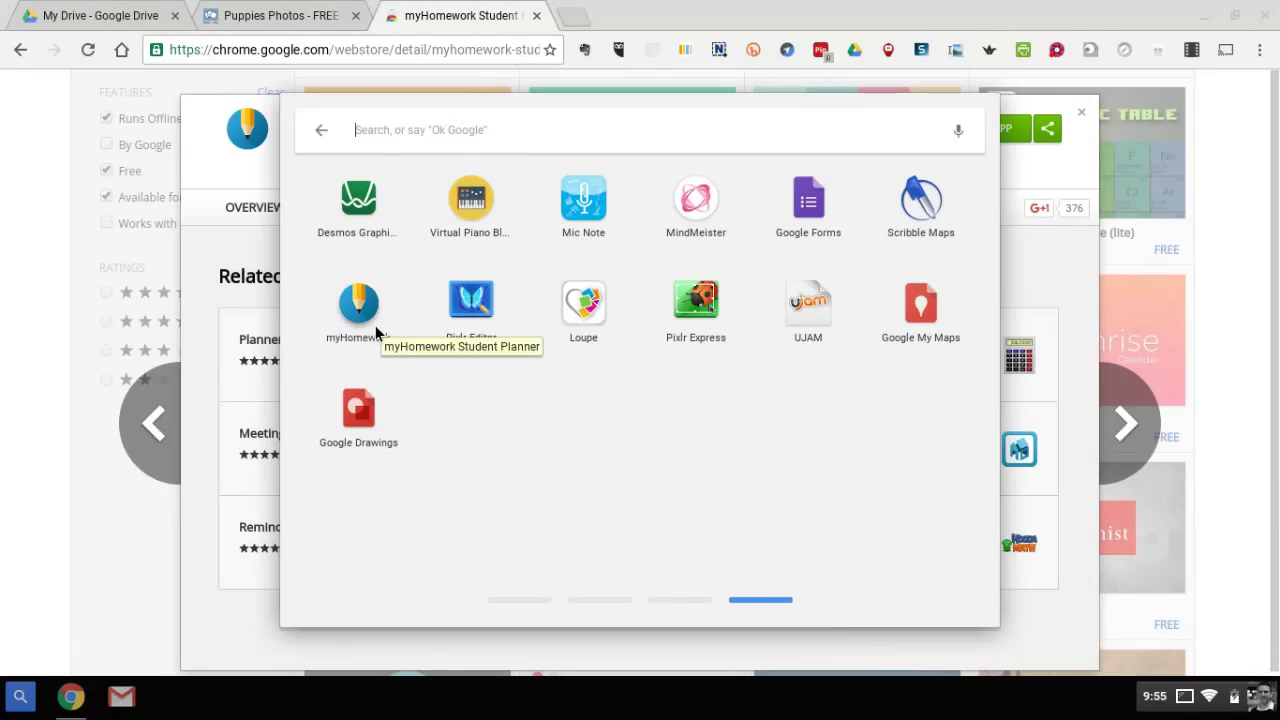
Return to the first page of launcher apps, close and reopen the launcher, and show the second page of its full app list
click(516, 606)
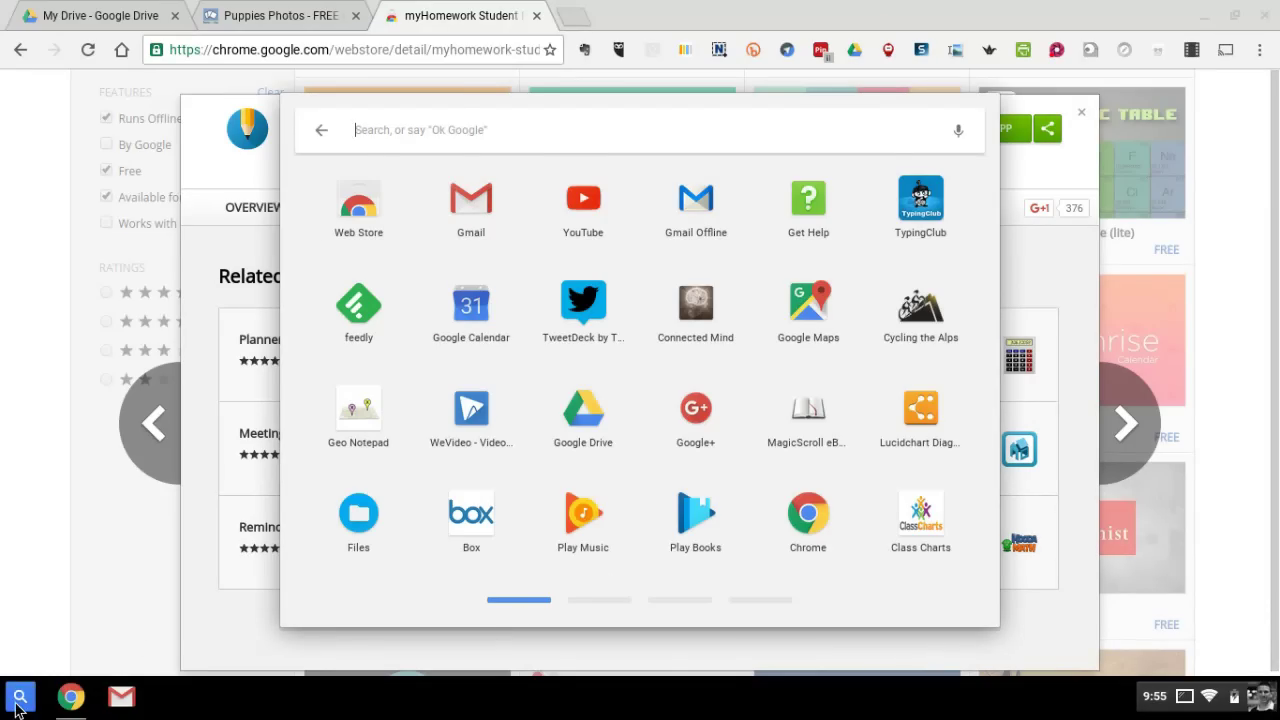
click(20, 697)
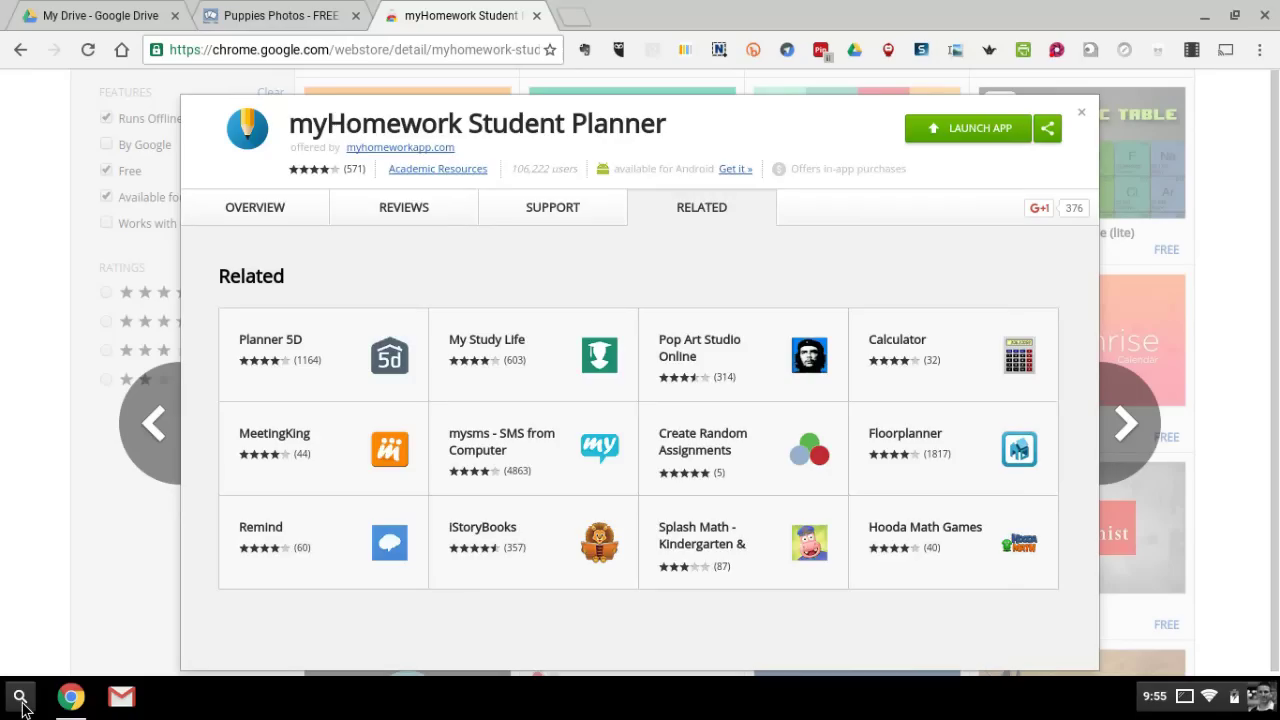
click(20, 700)
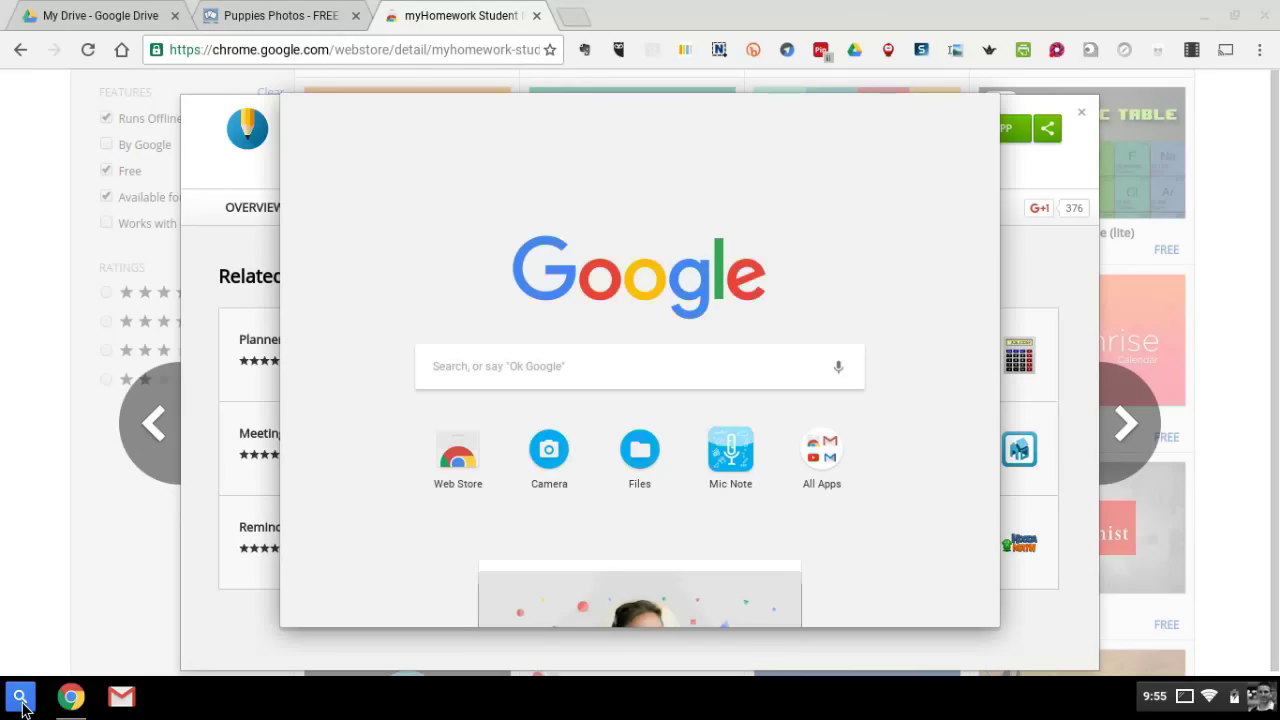
click(822, 452)
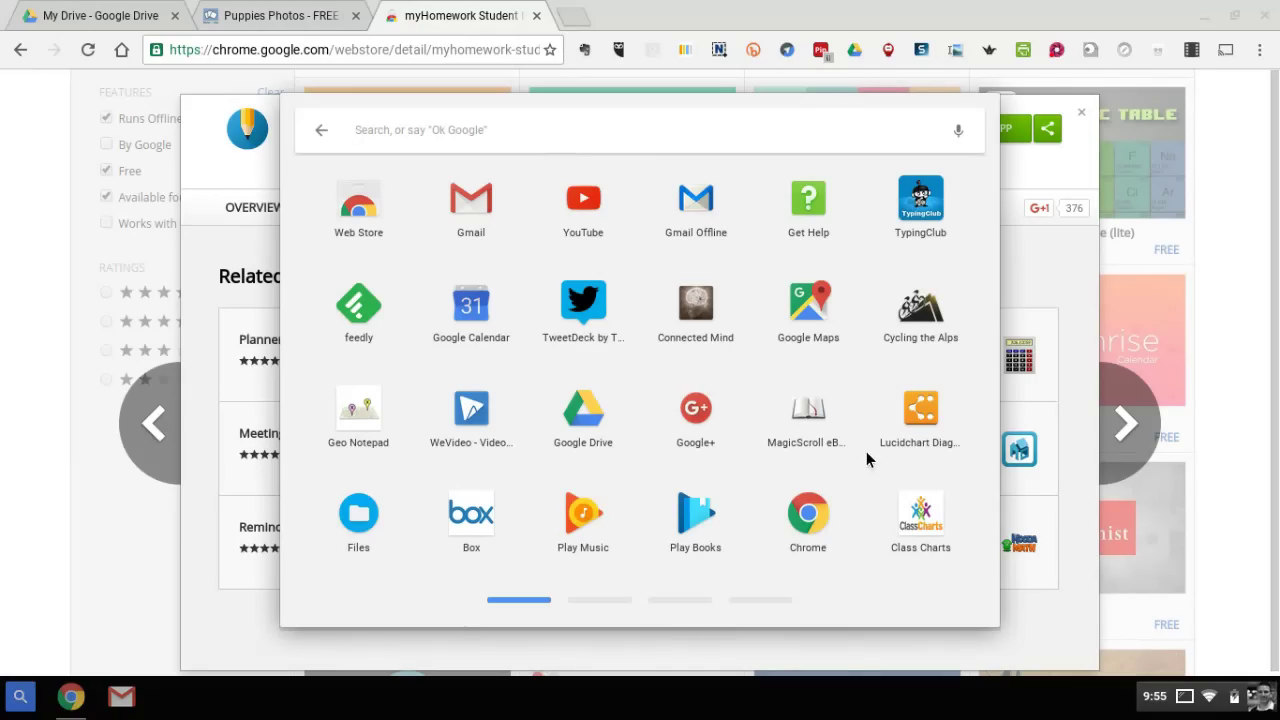
click(621, 604)
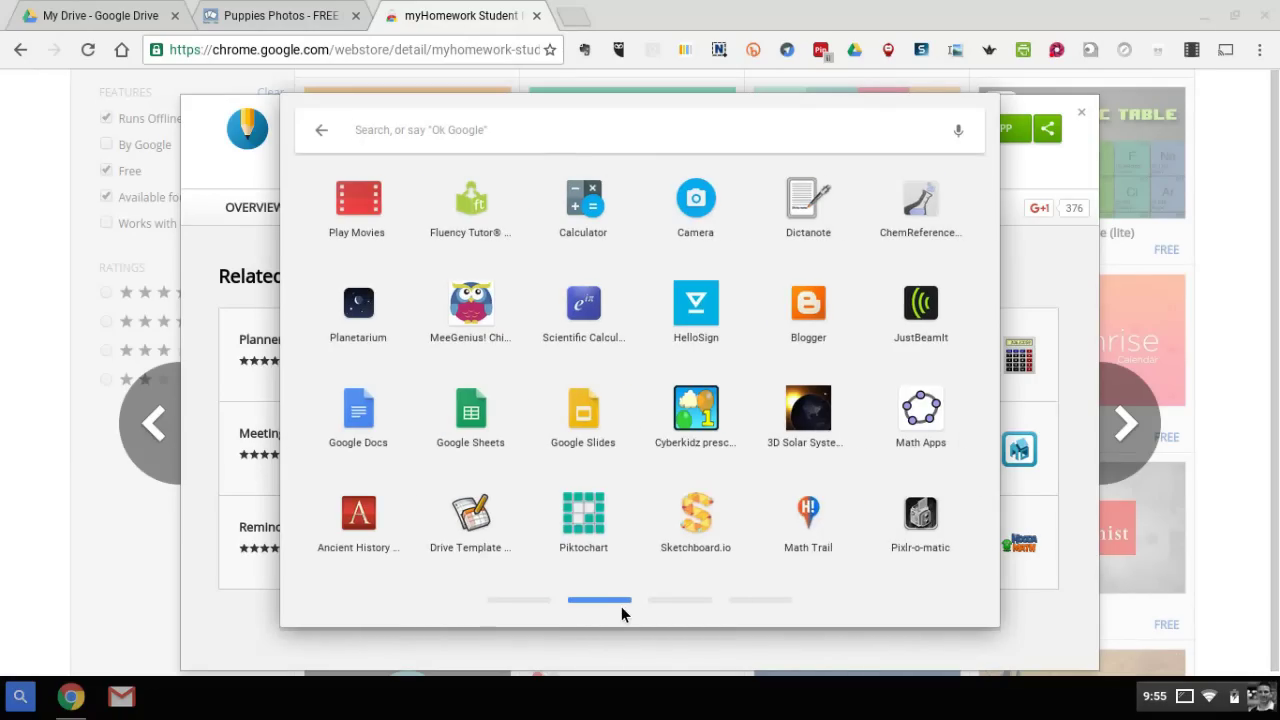